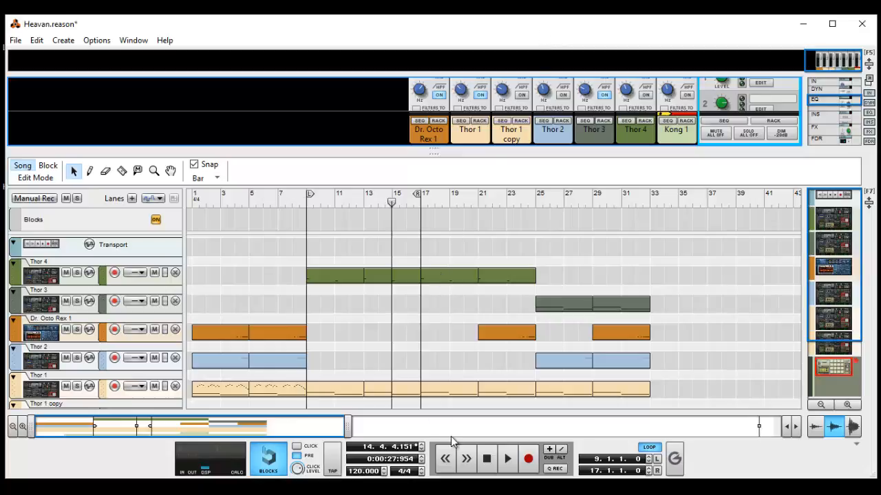
Stop playback and return the song position to the loop start at bar 9.
click(486, 458)
scroll(456, 282, down, 2)
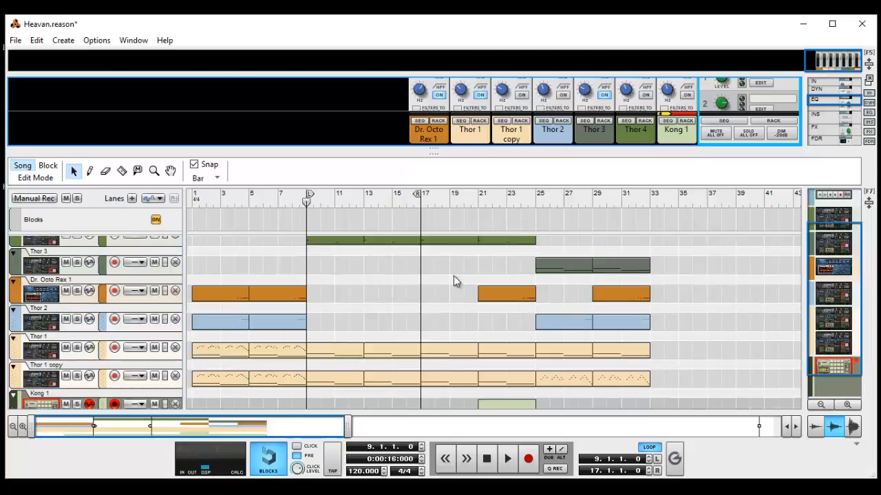
click(655, 202)
drag(629, 203, 311, 206)
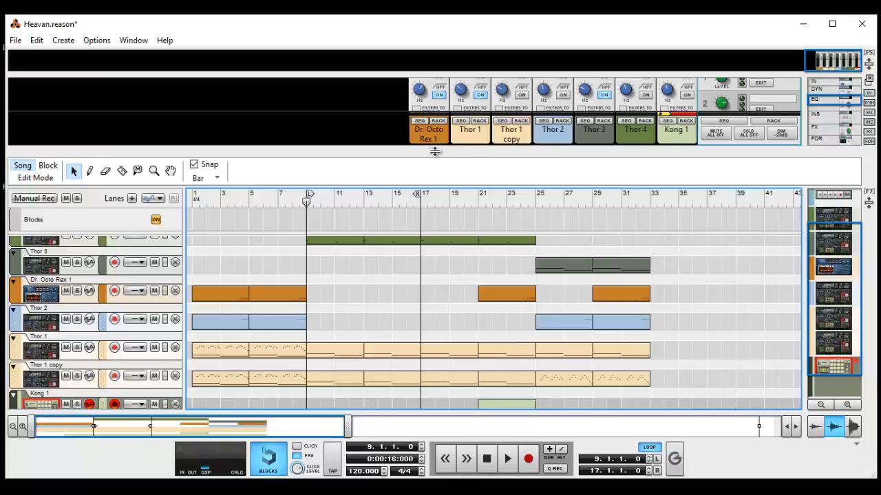
Enlarge the mixer area above the sequencer and bring the channel faders and level meters into view.
drag(434, 151, 411, 225)
drag(599, 149, 594, 224)
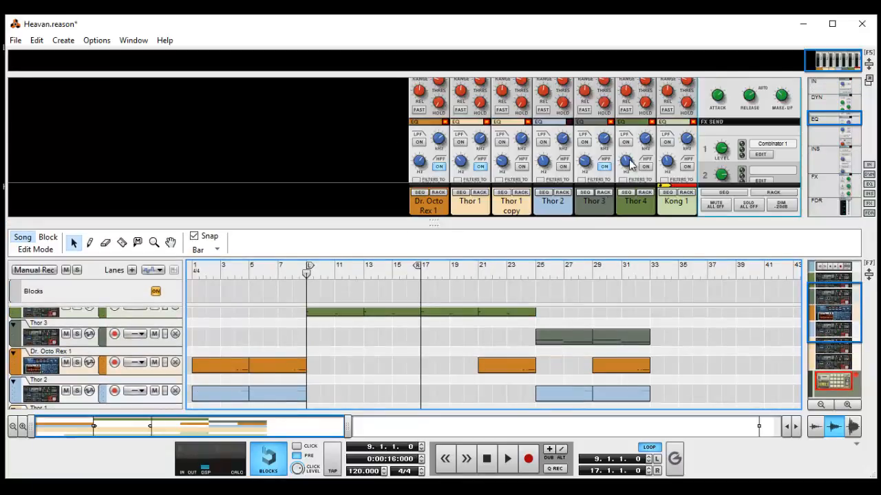
scroll(630, 167, down, 10)
scroll(624, 189, down, 5)
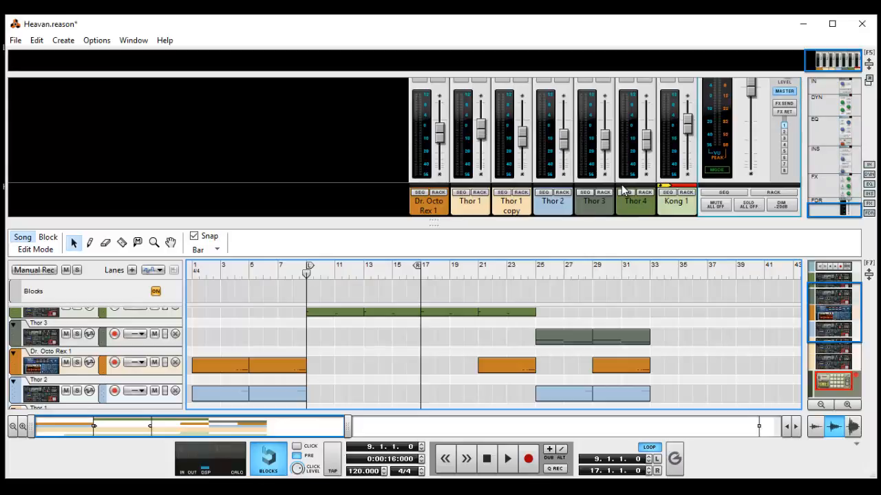
Play the loop from bar 9 to check the channel levels in the mixer, and stop back at the loop start.
key(space)
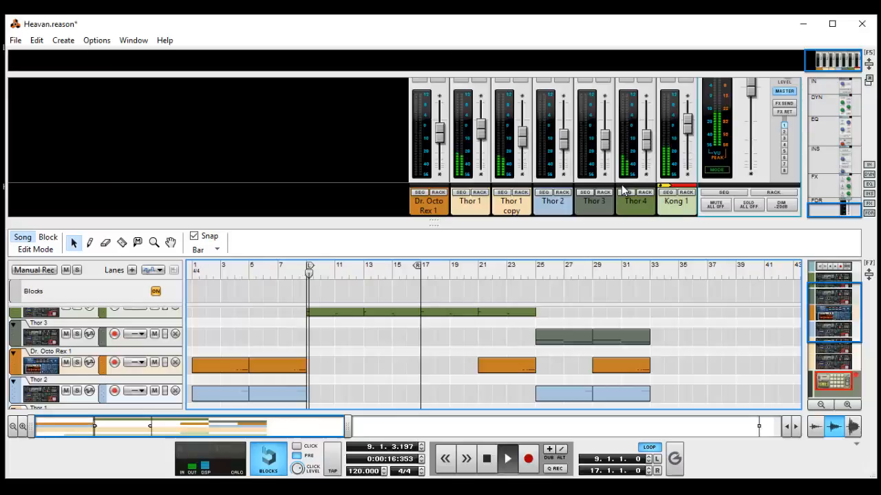
click(841, 196)
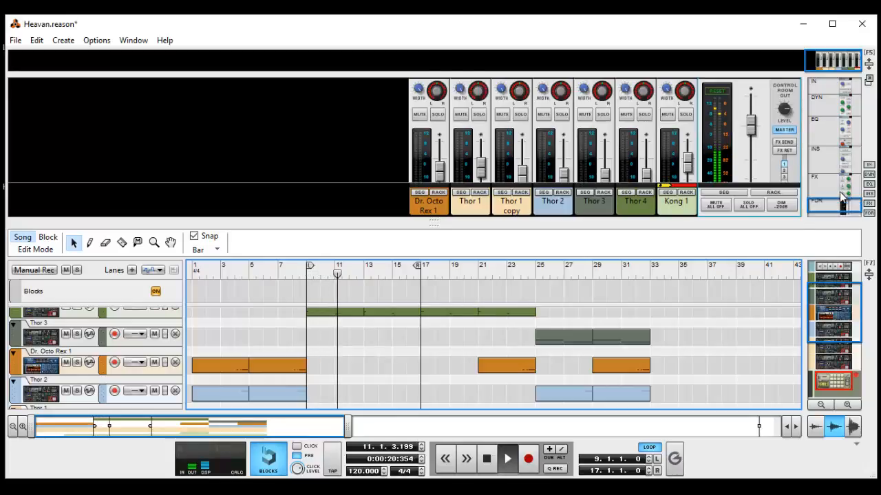
scroll(836, 193, down, 1)
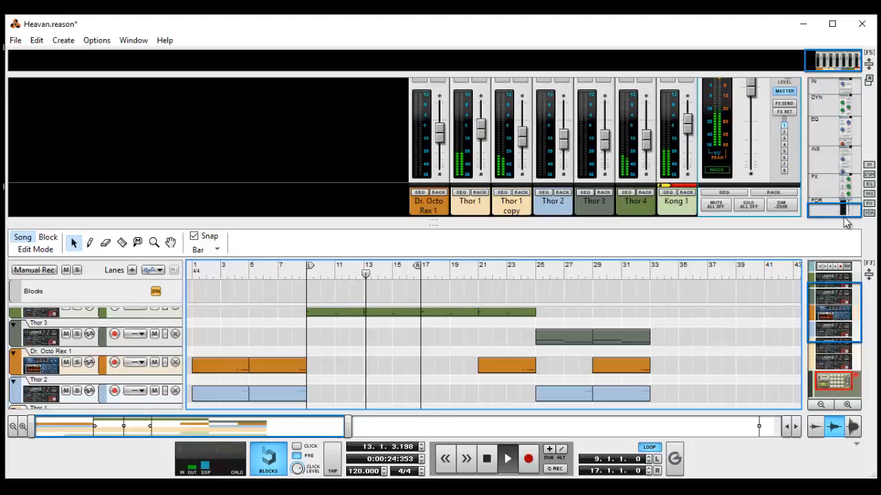
scroll(843, 211, up, 1)
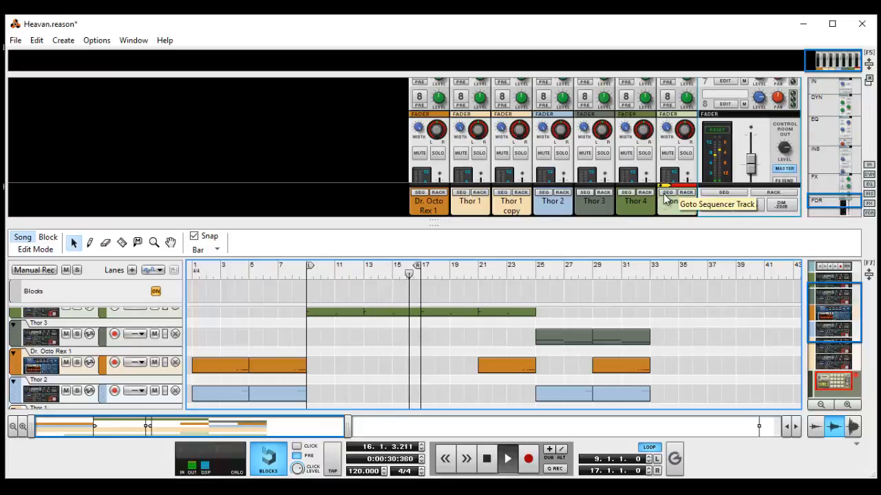
click(487, 467)
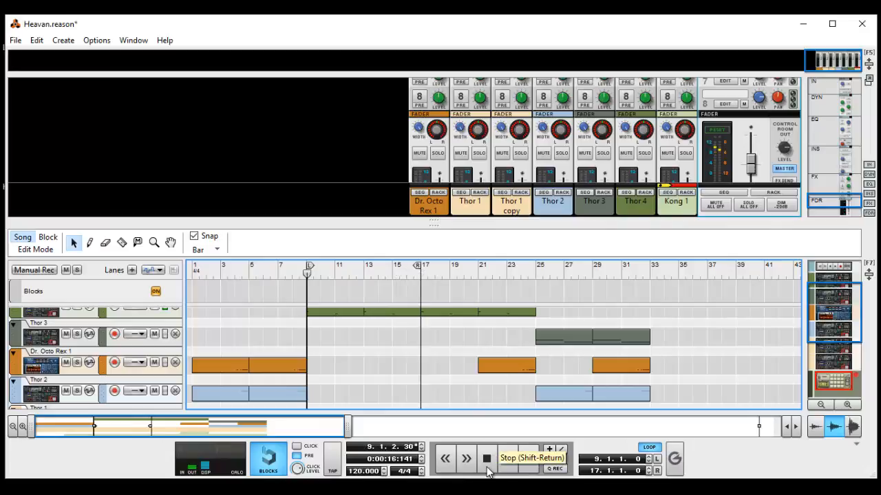
click(487, 467)
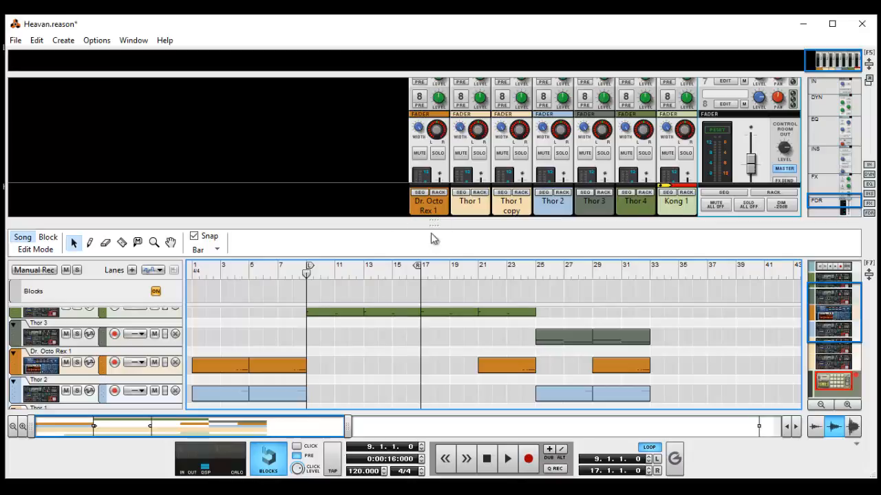
Return the song position to the left loop locator at bar 9 and solo the Kong 1 channel.
click(536, 272)
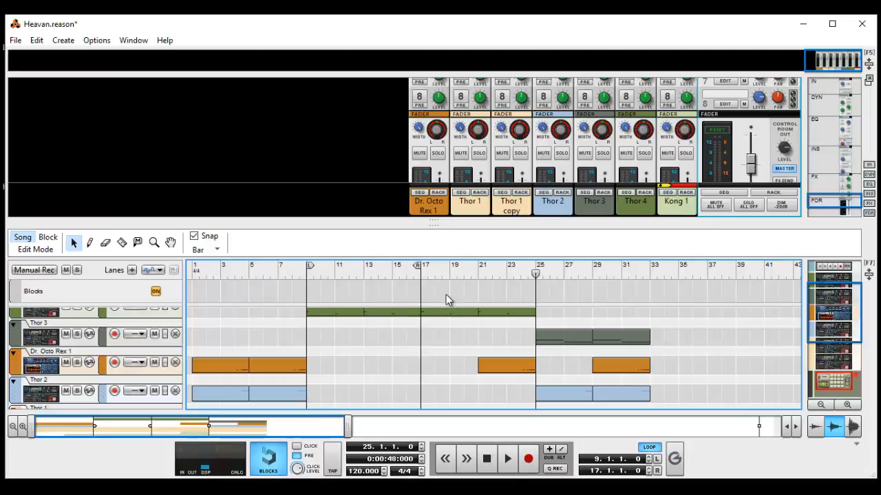
key(KP_1)
click(685, 153)
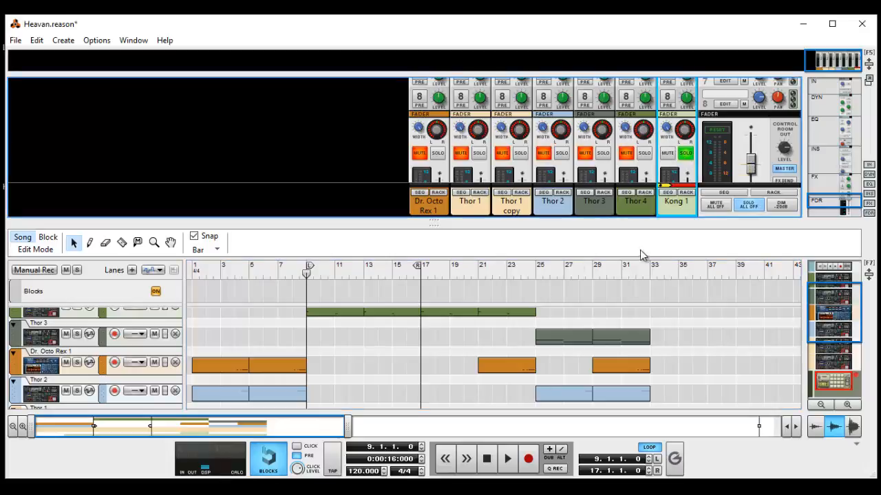
Extend the mixer to full height and switch off the master compressor.
key(F6)
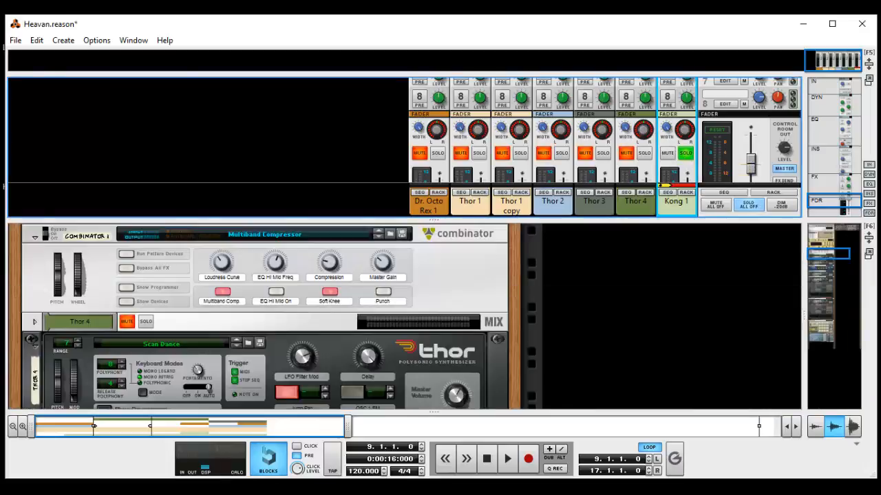
drag(436, 218, 434, 406)
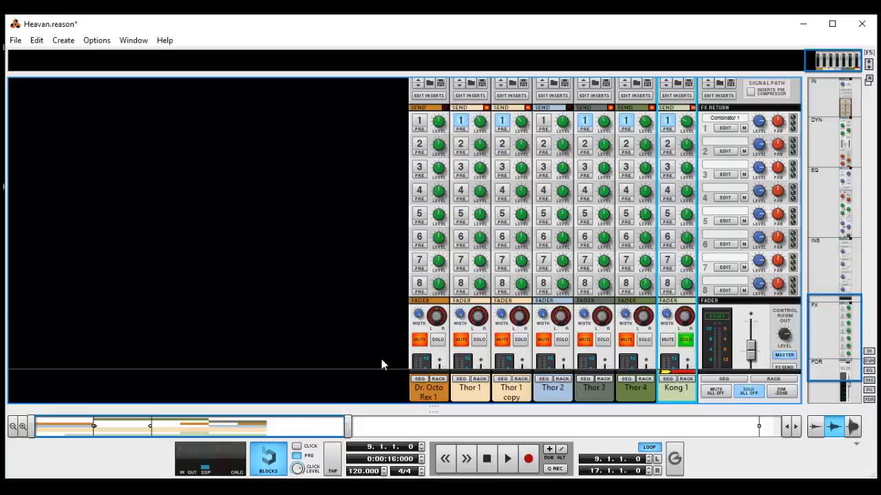
scroll(832, 354, up, 5)
scroll(832, 355, up, 5)
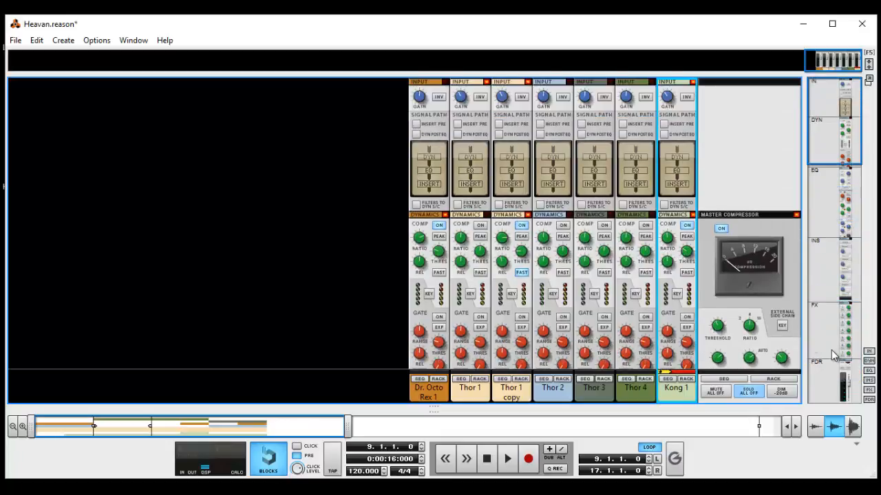
click(722, 230)
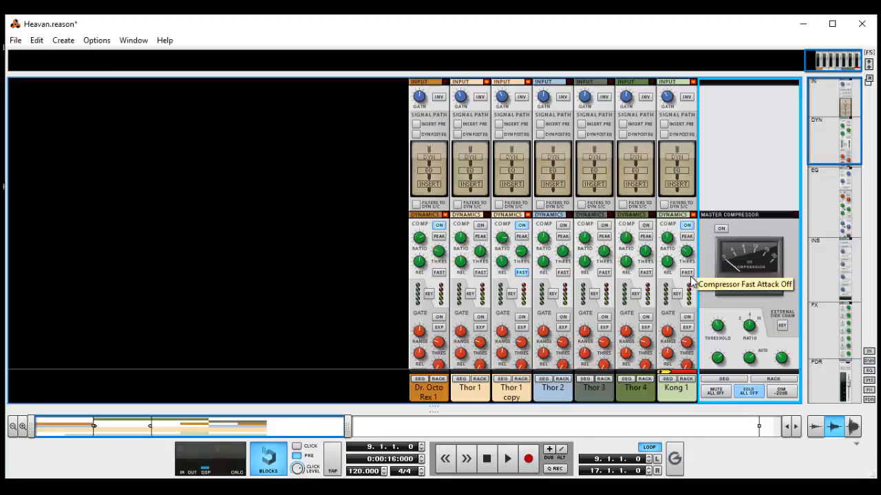
Examine the ratio and release controls of the Kong 1 channel compressor.
click(668, 245)
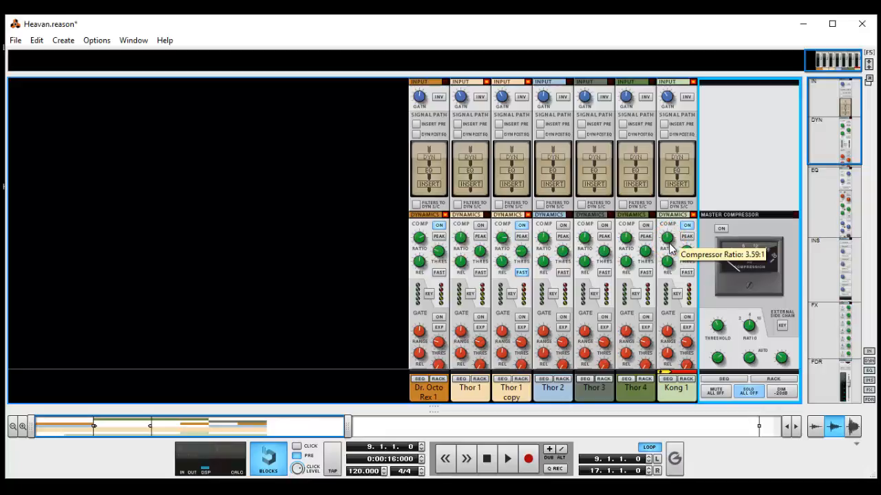
click(667, 263)
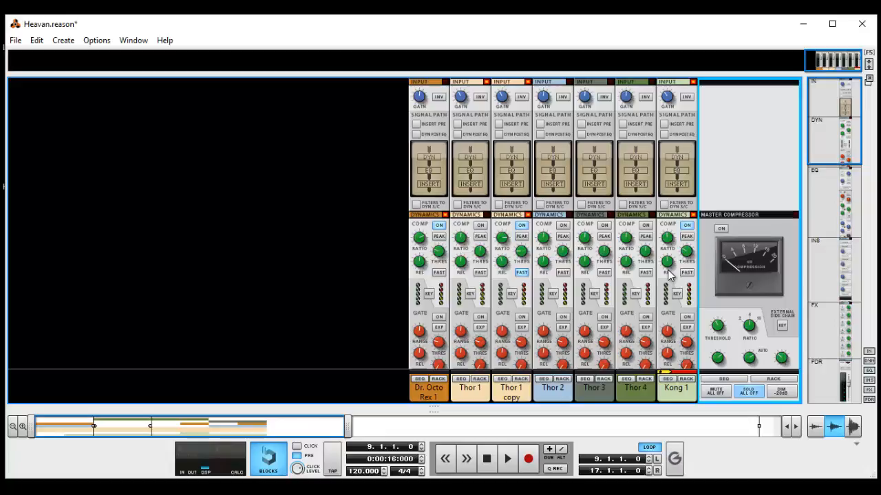
scroll(669, 289, down, 10)
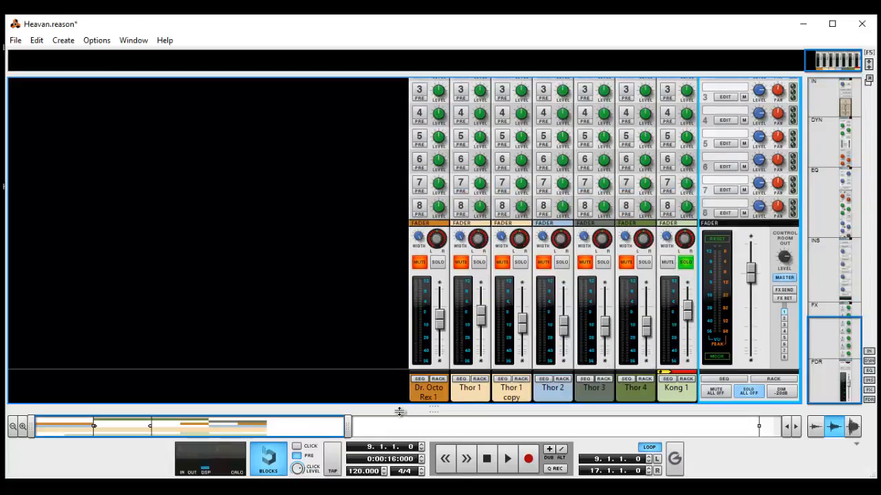
Show the sequencer in place of the mixer and enlarge the track heights, with the Kong 1 lanes in view.
key(F6)
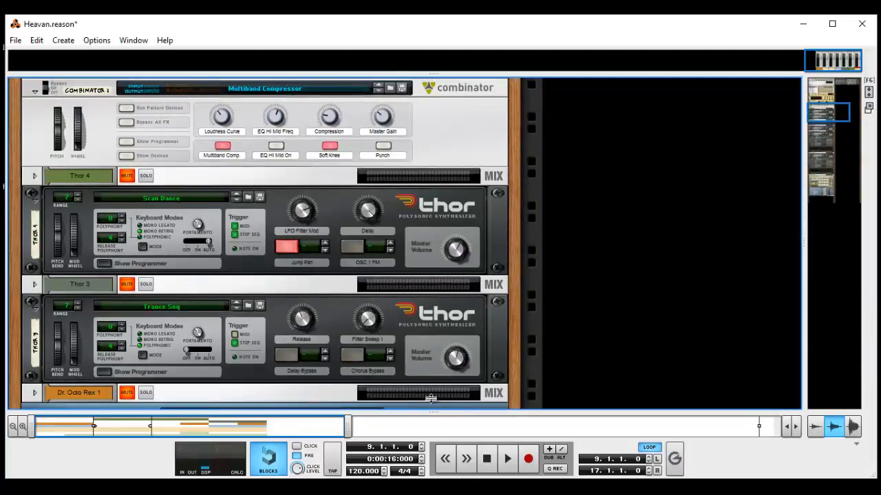
key(F7)
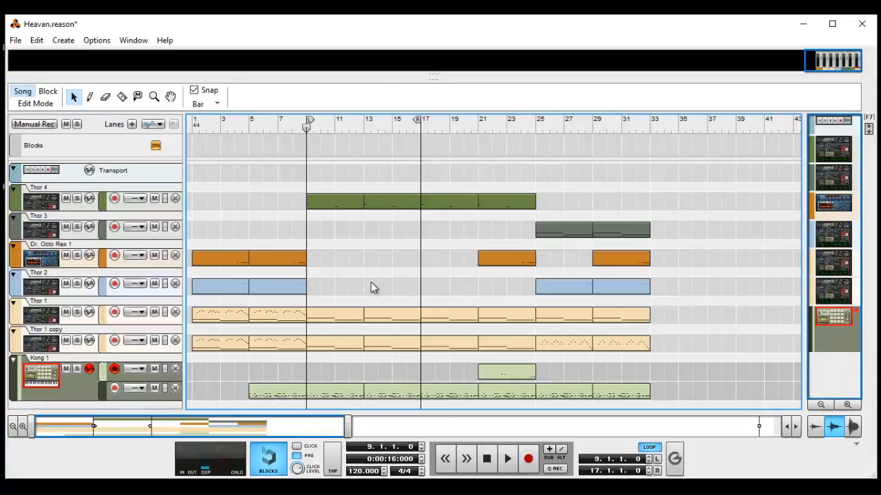
click(848, 405)
click(847, 406)
click(848, 405)
scroll(485, 297, down, 3)
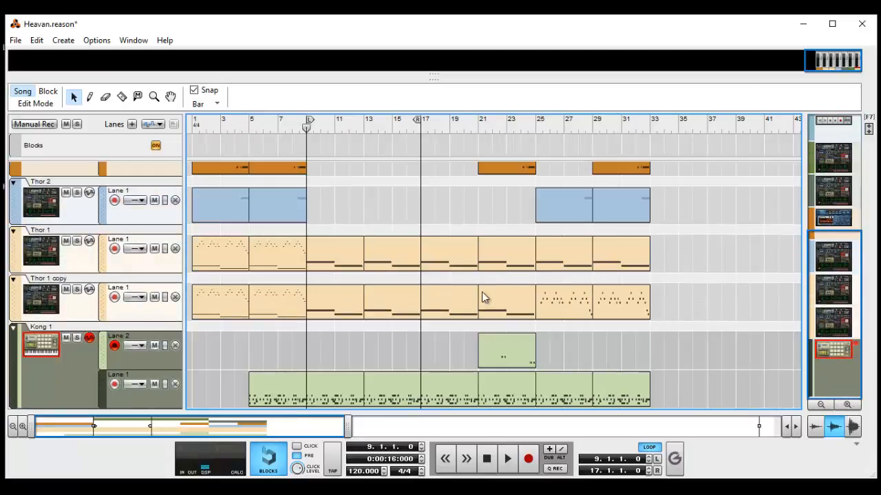
Color the two Kong 1 Lane 1 clips between bars 9 and 17 Light Olive.
drag(356, 369, 384, 377)
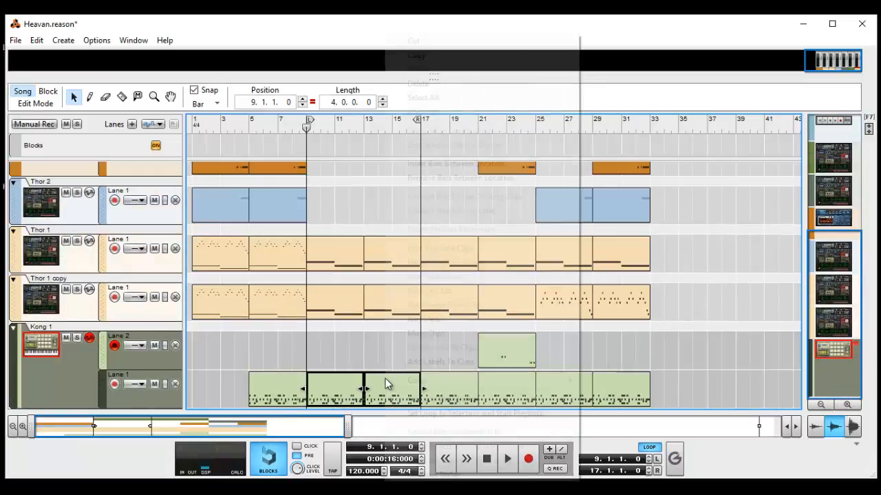
right_click(385, 378)
mouse_move(451, 382)
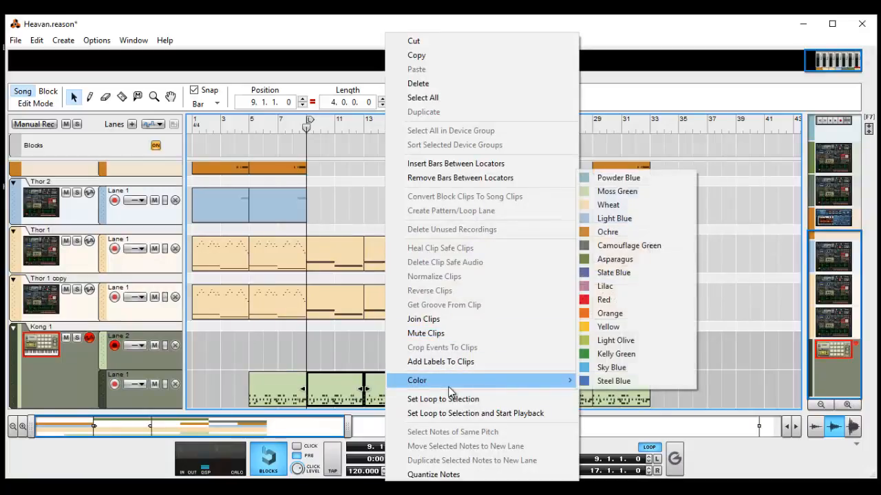
click(619, 343)
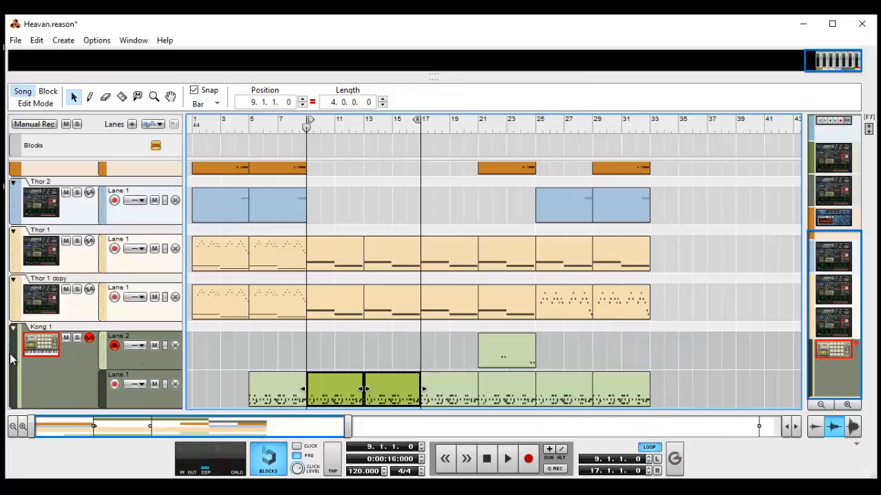
Move the Kong 1 track above Thor 4 in the track list, folding it for the move and unfolding it again.
click(13, 328)
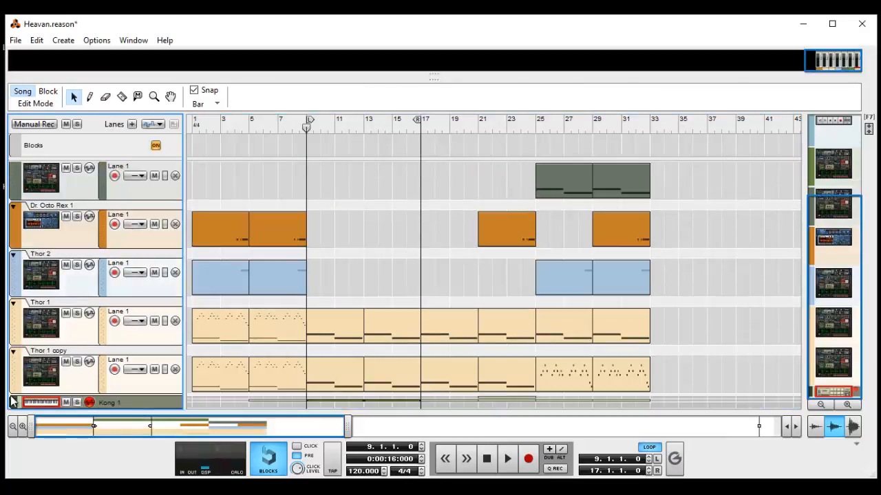
drag(17, 409, 36, 177)
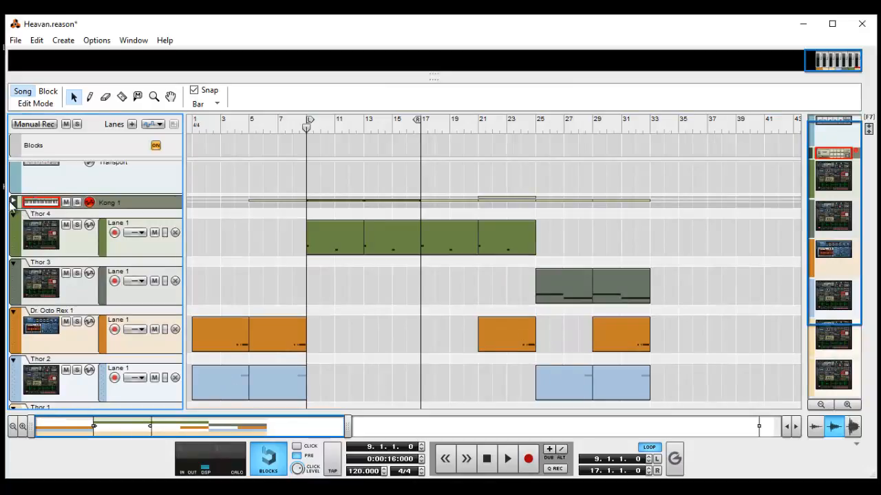
click(13, 202)
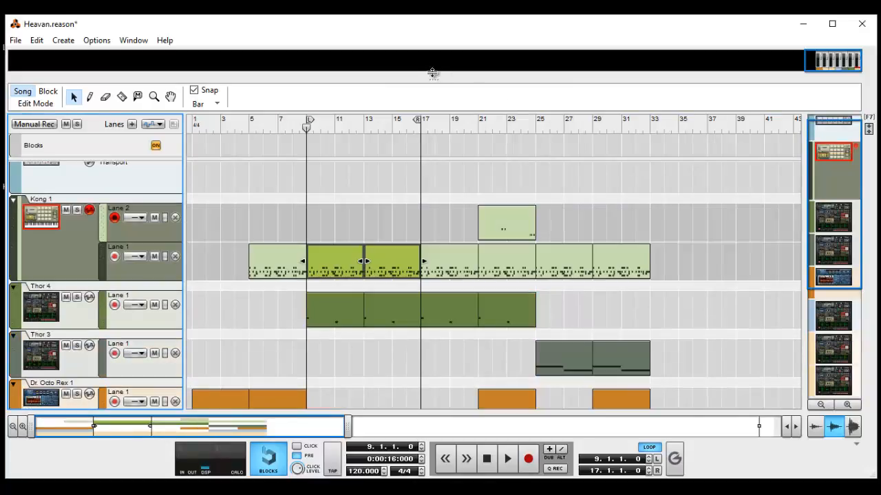
Reveal the mixer above the sequencer and examine the Kong 1 channel's dynamics section beside the master compressor.
drag(433, 73, 409, 200)
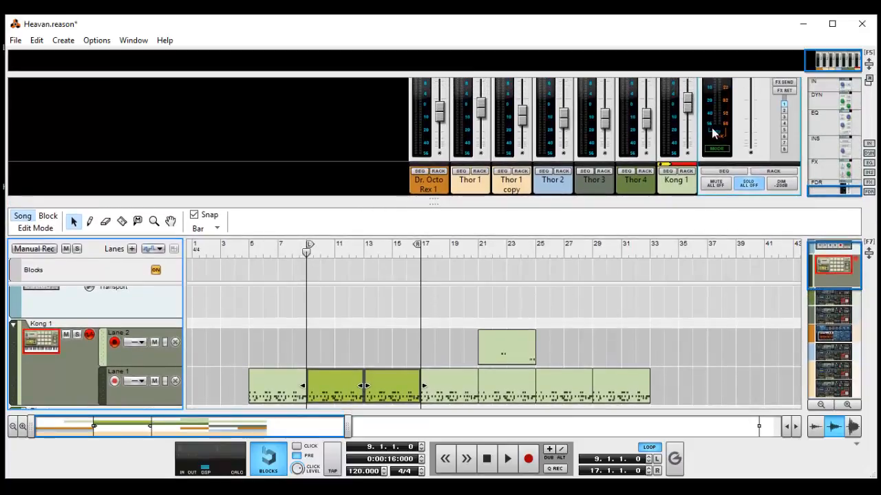
scroll(713, 132, up, 6)
scroll(690, 134, up, 5)
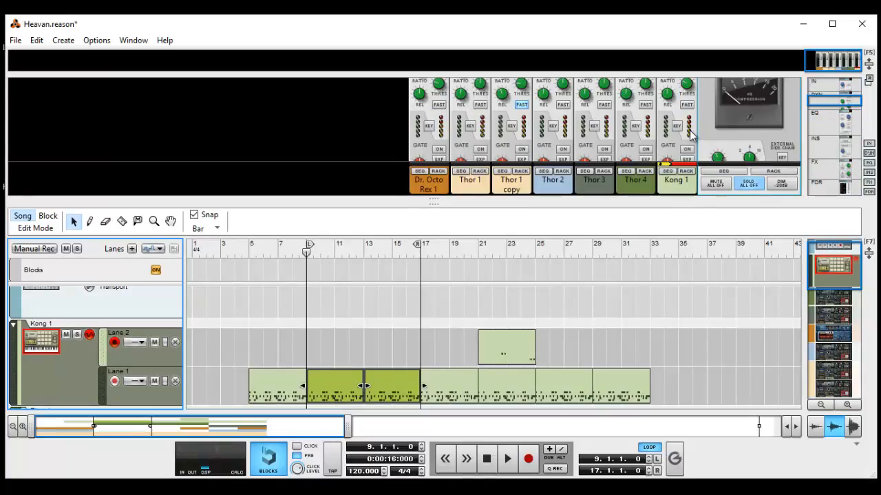
scroll(720, 132, up, 2)
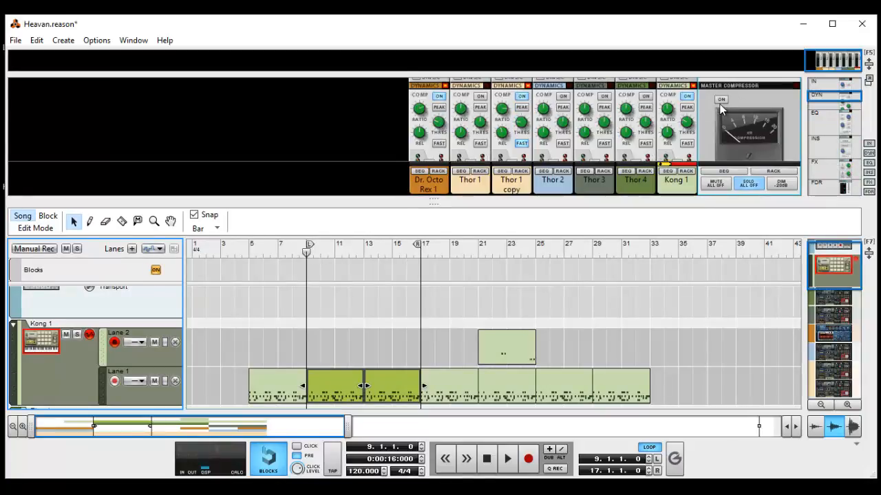
scroll(708, 117, down, 3)
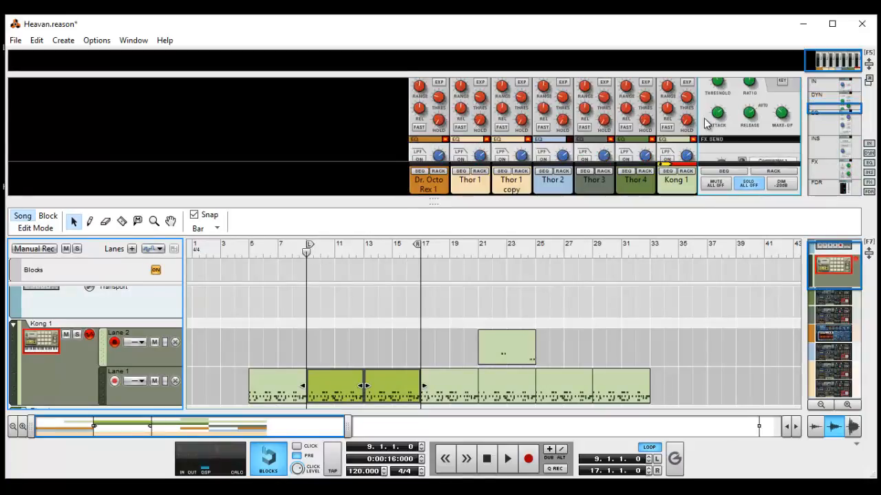
scroll(700, 126, down, 3)
scroll(700, 127, up, 5)
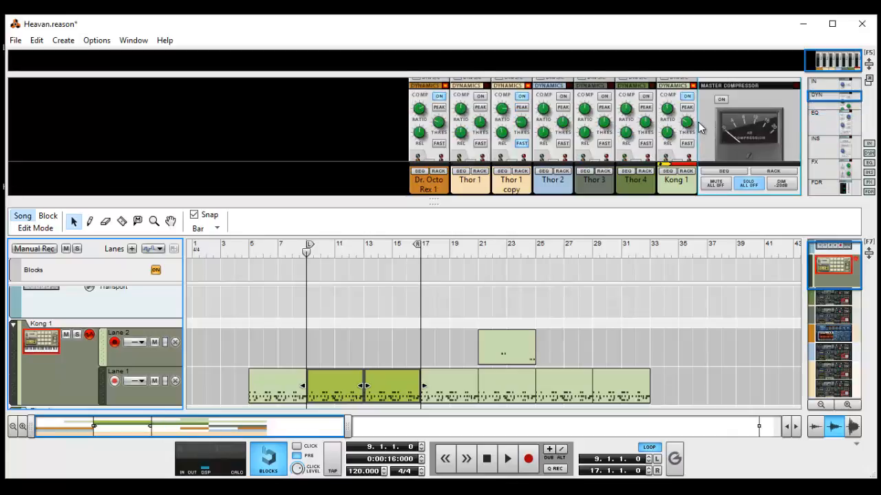
scroll(700, 129, down, 1)
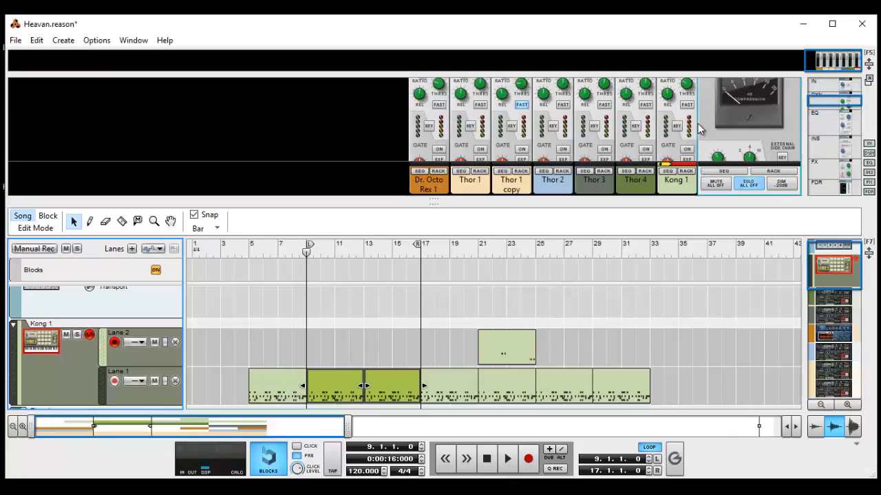
scroll(699, 129, up, 1)
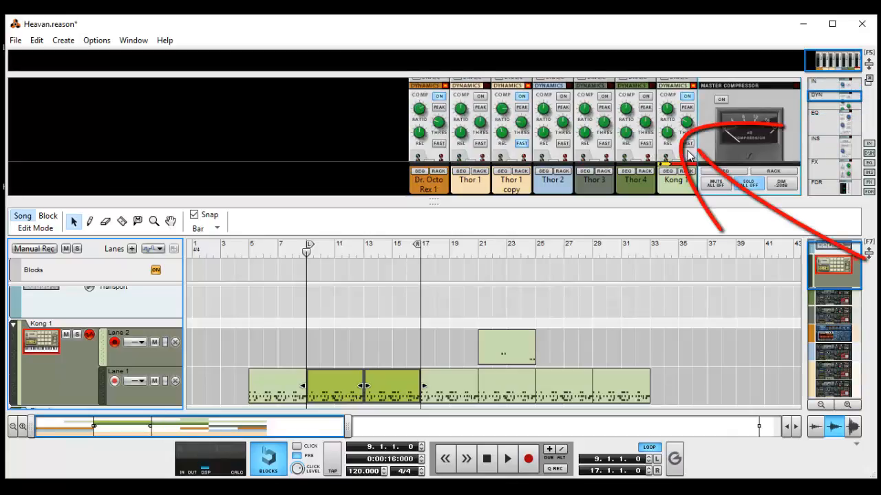
Play the looped drums and compare the Kong 1 channel compressor with Fast attack on and off.
key(space)
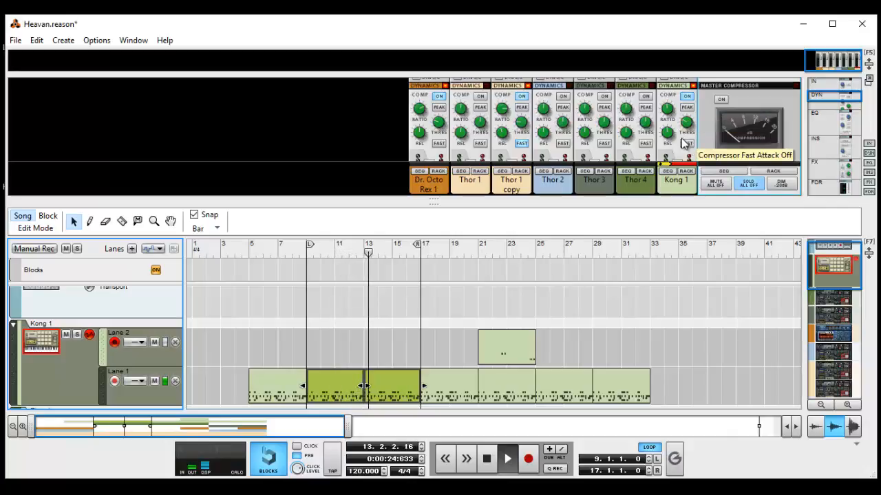
scroll(685, 141, down, 2)
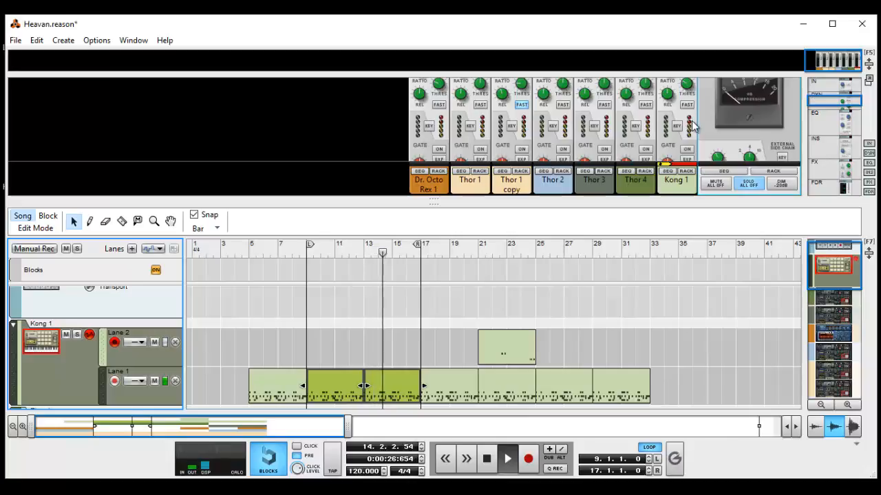
scroll(691, 138, up, 2)
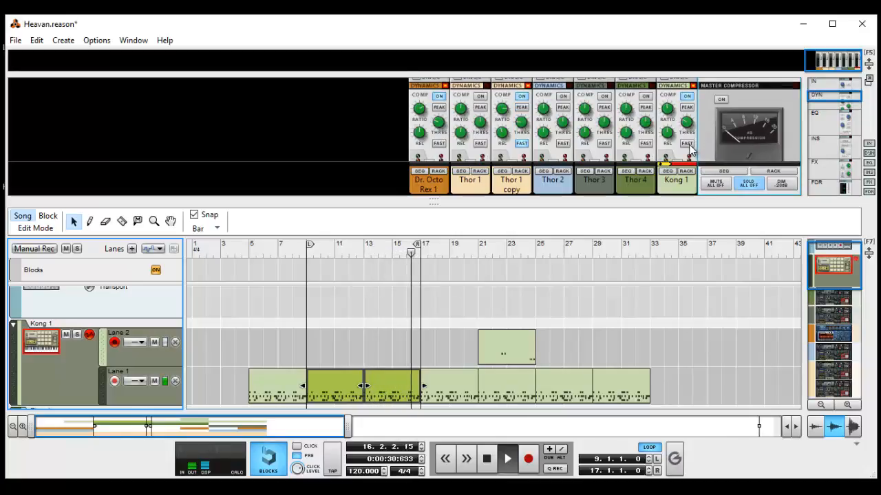
click(687, 144)
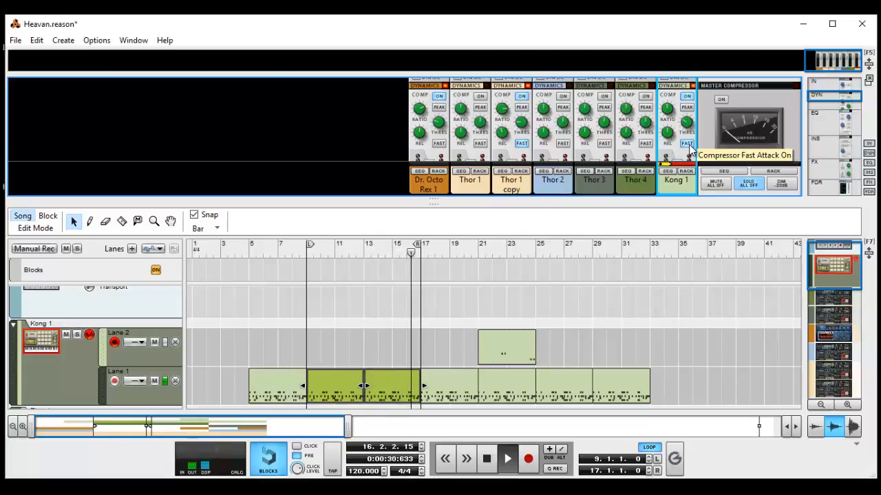
click(688, 144)
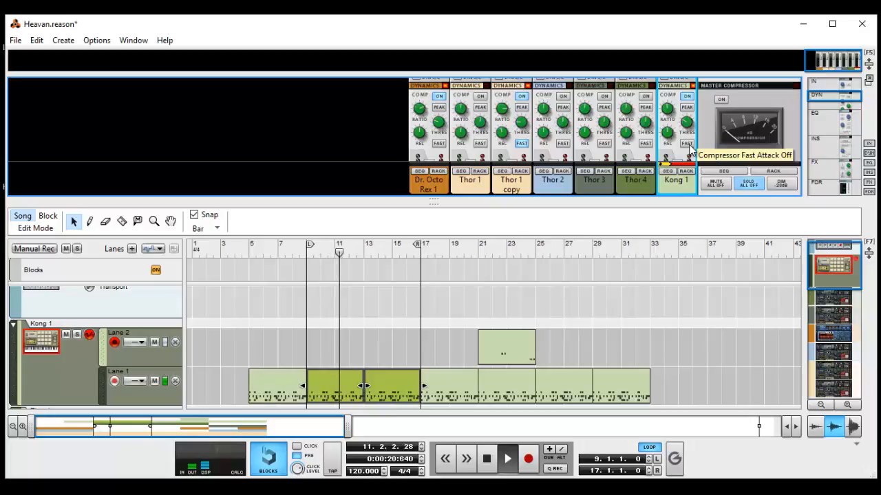
key(space)
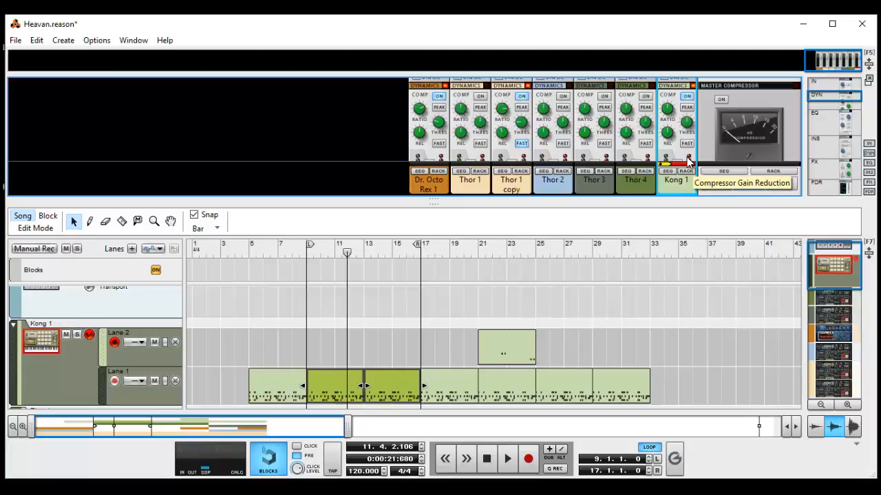
Replay the loop from bar 9 while alternating the Kong 1 compressor's Fast attack, leaving it on.
key(shift+Return)
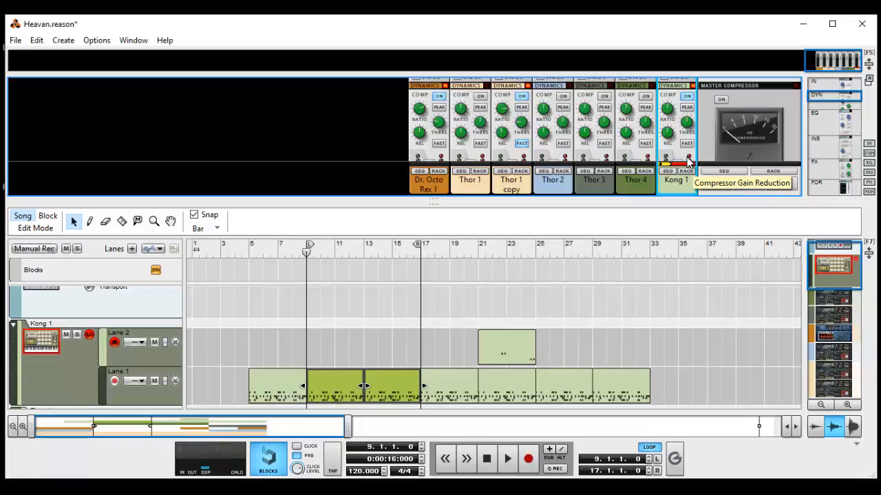
key(space)
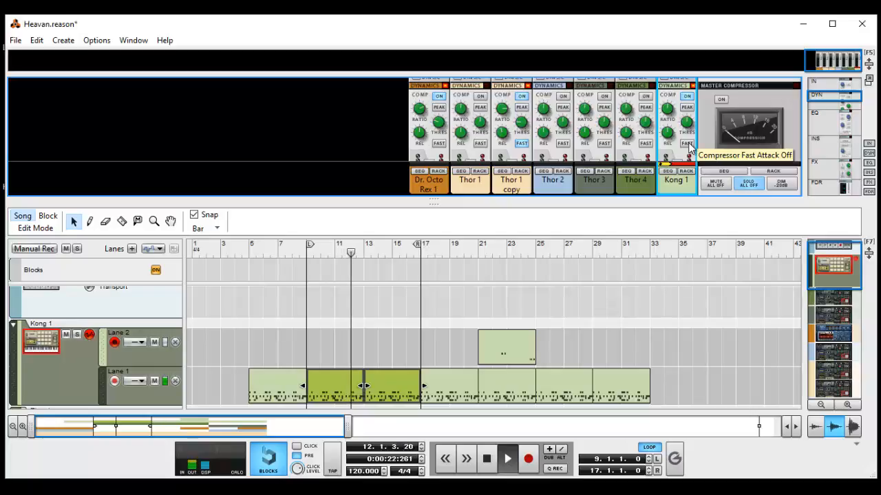
click(687, 144)
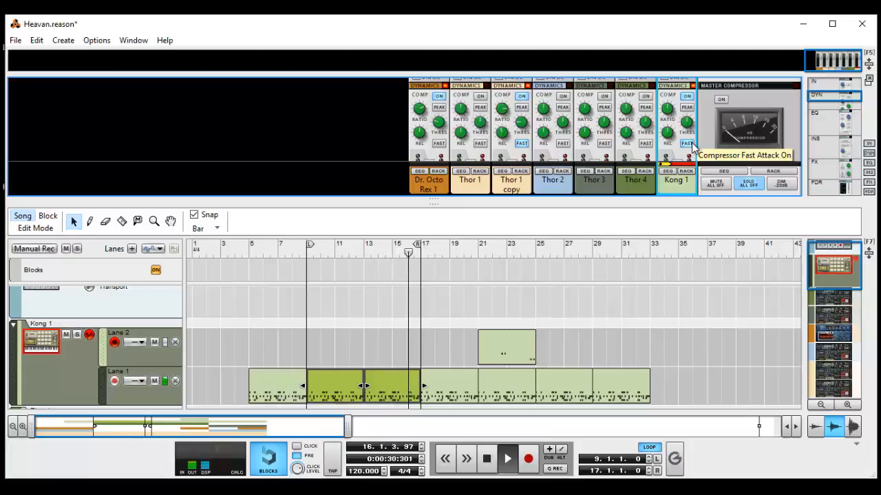
click(686, 145)
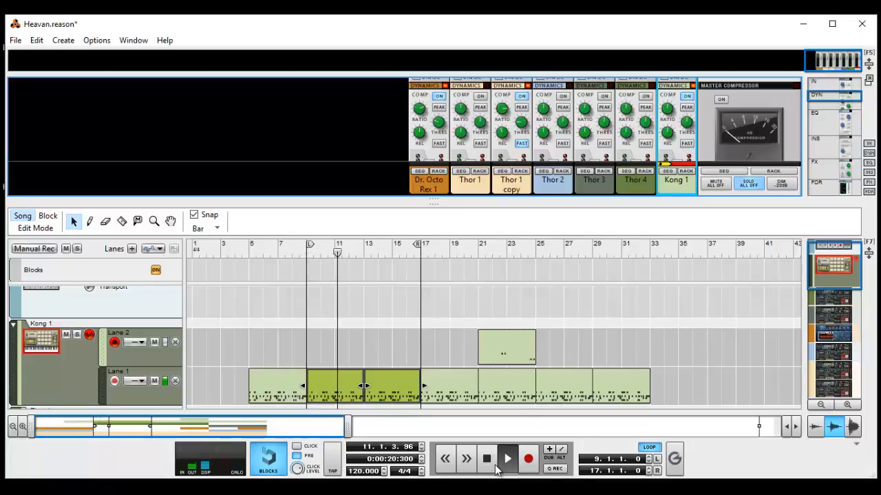
click(687, 144)
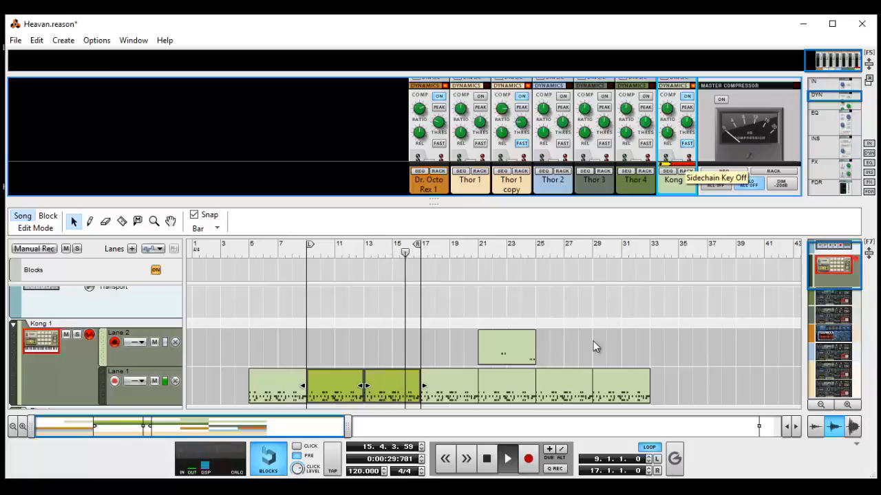
Restart the loop from bar 9 and turn Fast attack off on the Kong 1 compressor.
click(488, 460)
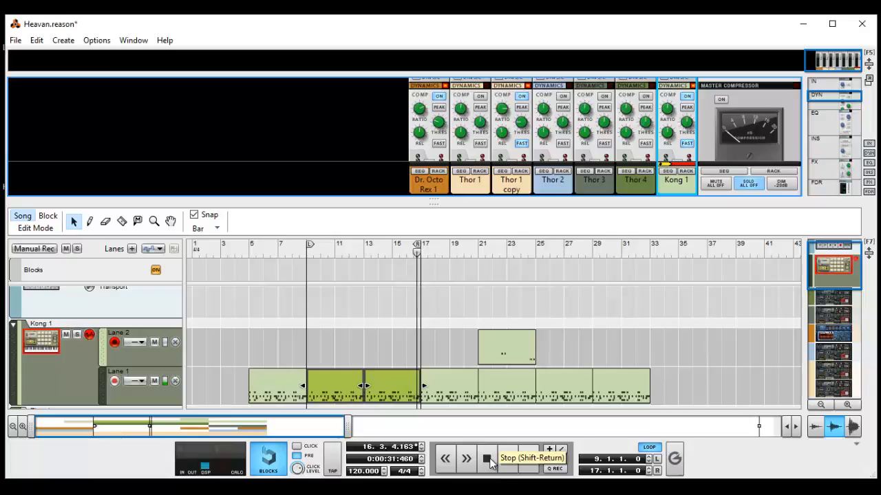
click(488, 460)
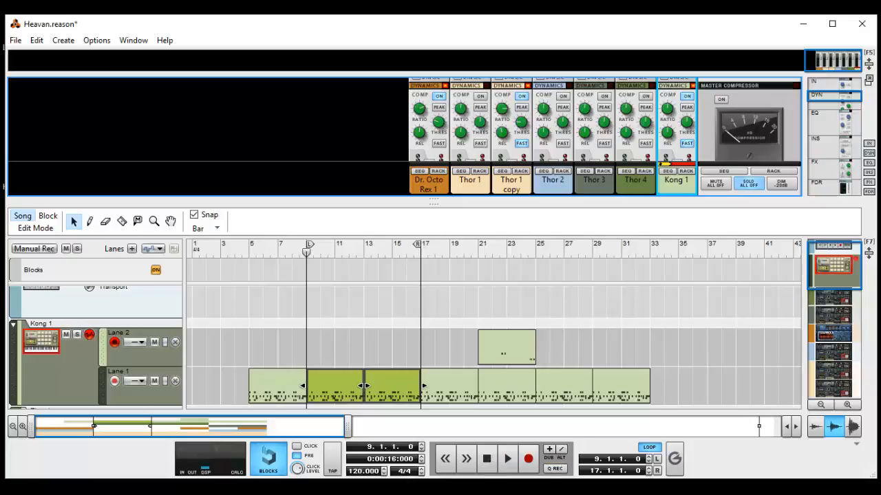
click(507, 459)
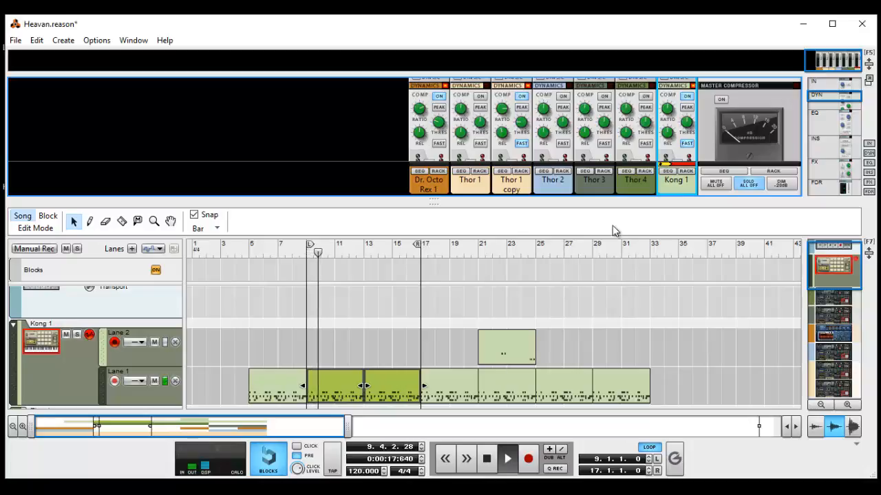
click(688, 144)
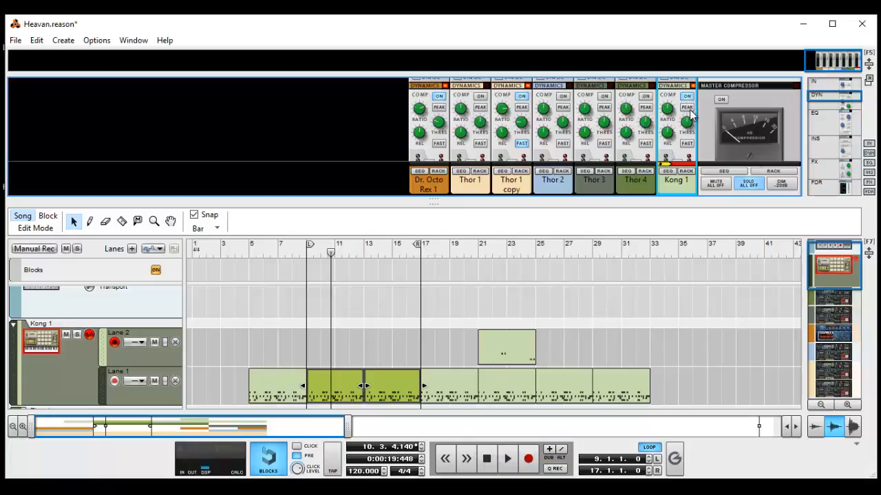
Compare the drum loop with the Kong 1 compressor bypassed and enabled, returning to bar 9 with the compressor on.
key(shift+Return)
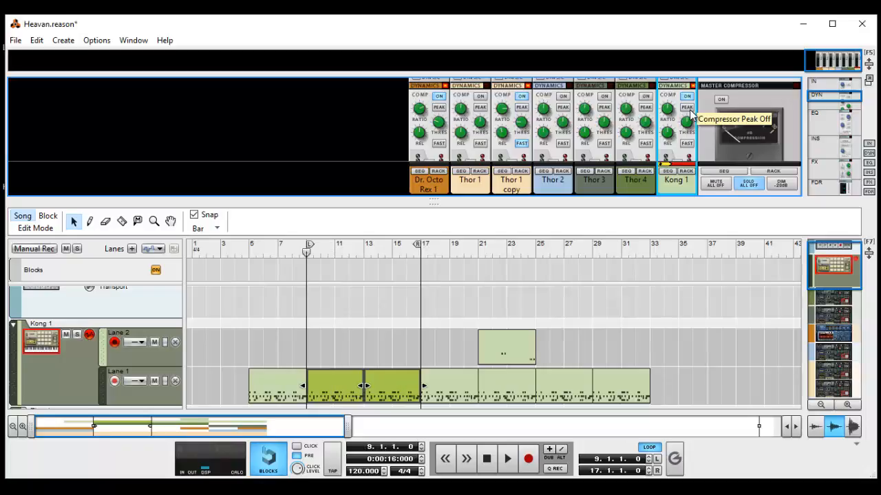
key(space)
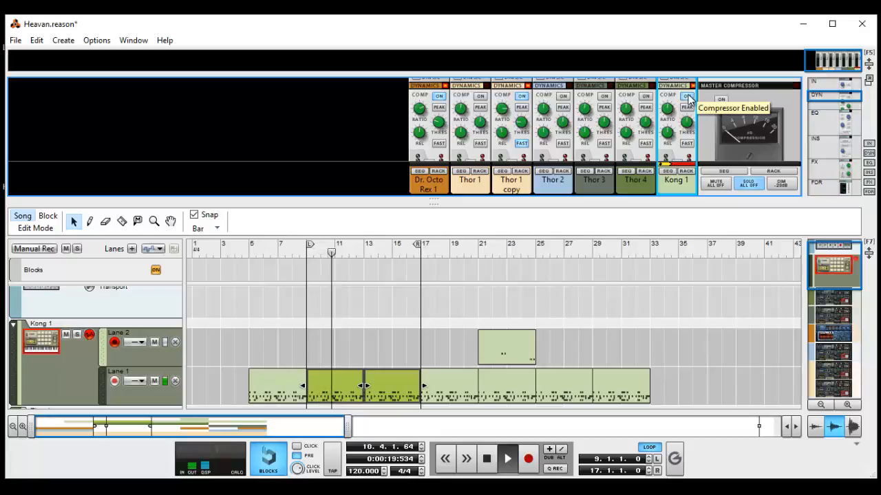
click(688, 96)
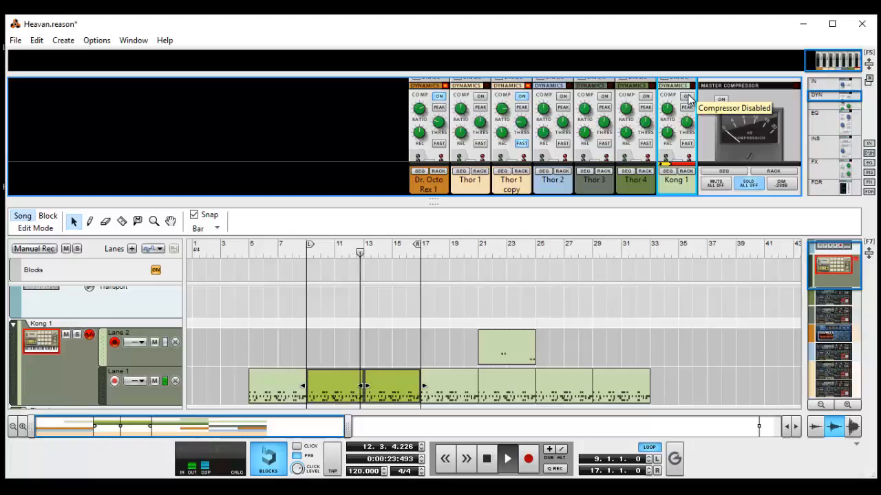
click(688, 96)
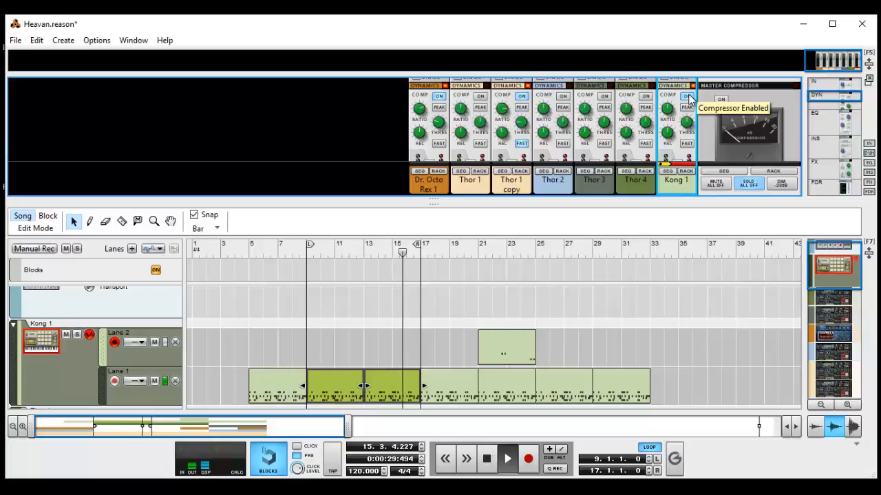
click(688, 96)
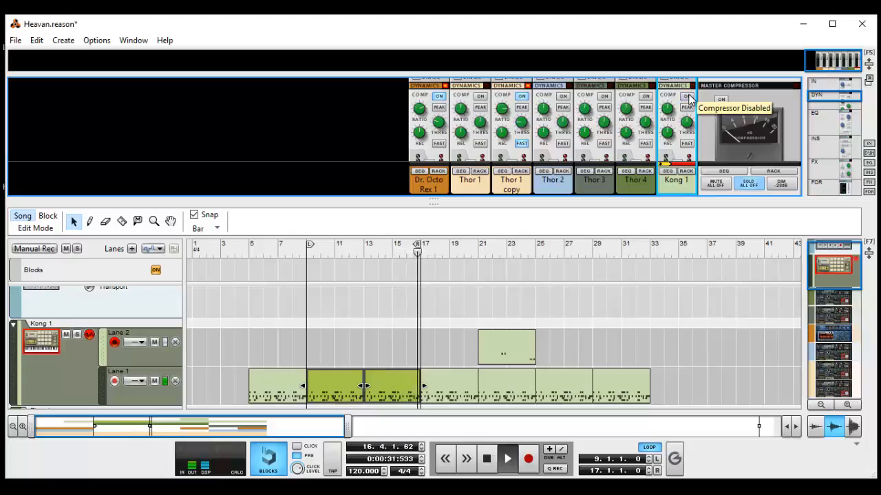
key(space)
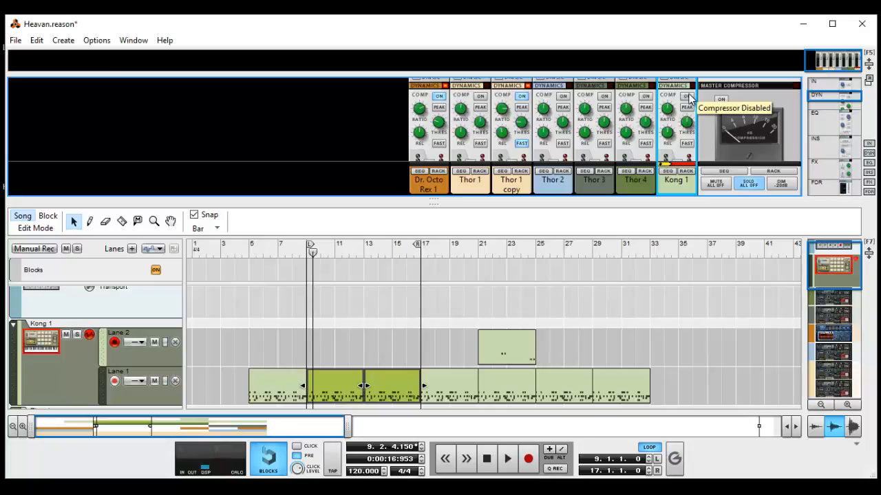
key(shift+Return)
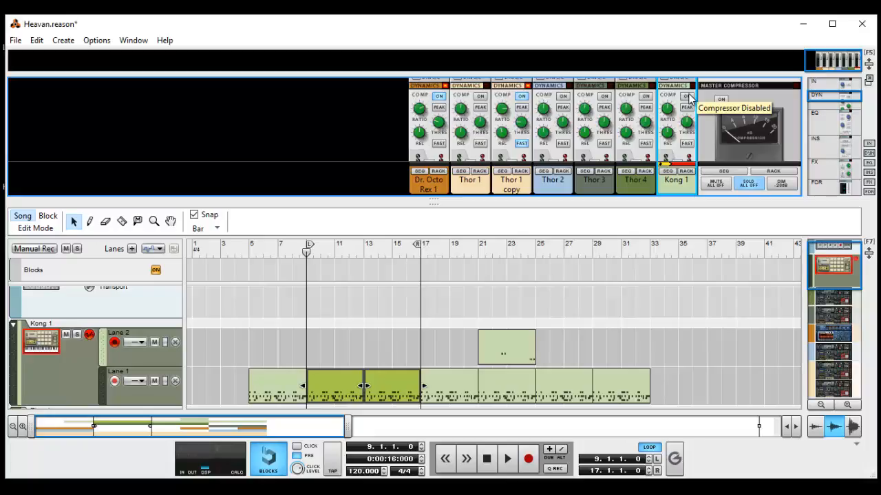
click(687, 96)
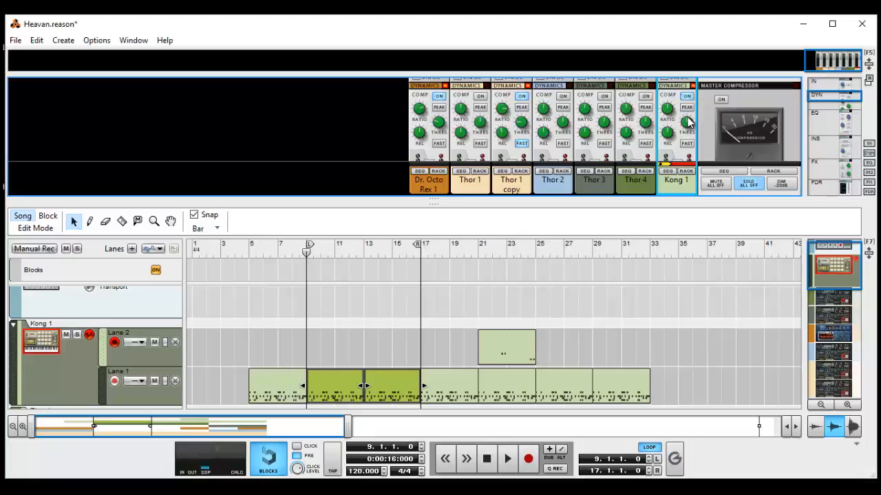
Lower the Kong 1 compressor's threshold and compare Fast attack off and on during playback, leaving it on.
drag(691, 123, 702, 174)
key(space)
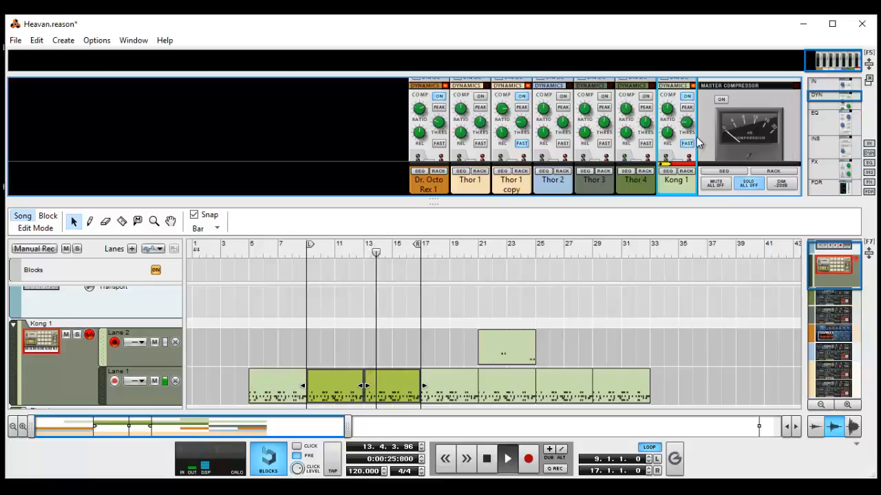
scroll(699, 142, down, 2)
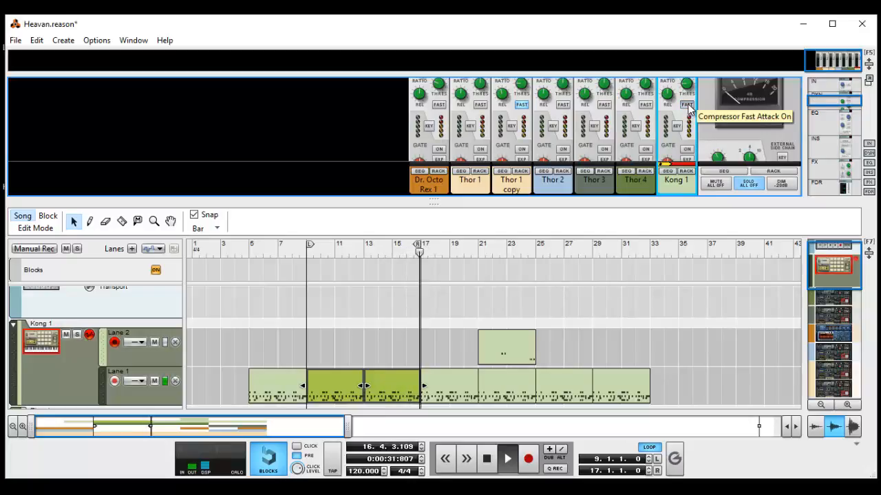
click(688, 106)
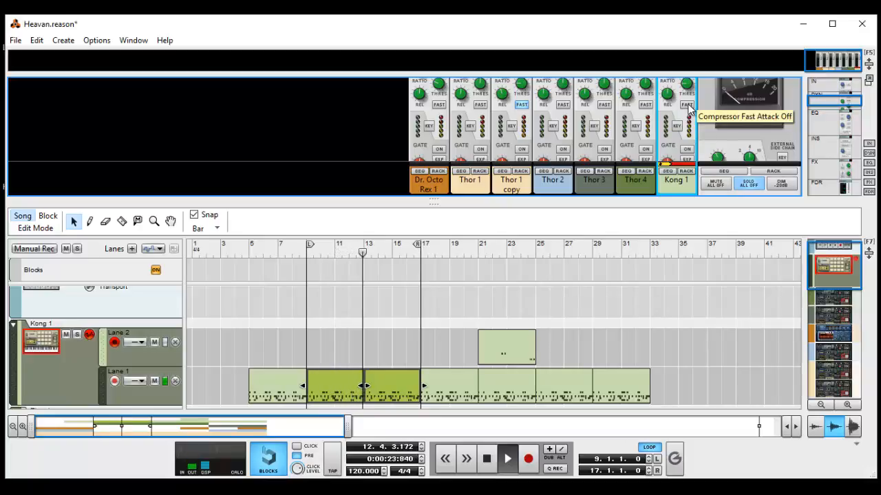
click(687, 106)
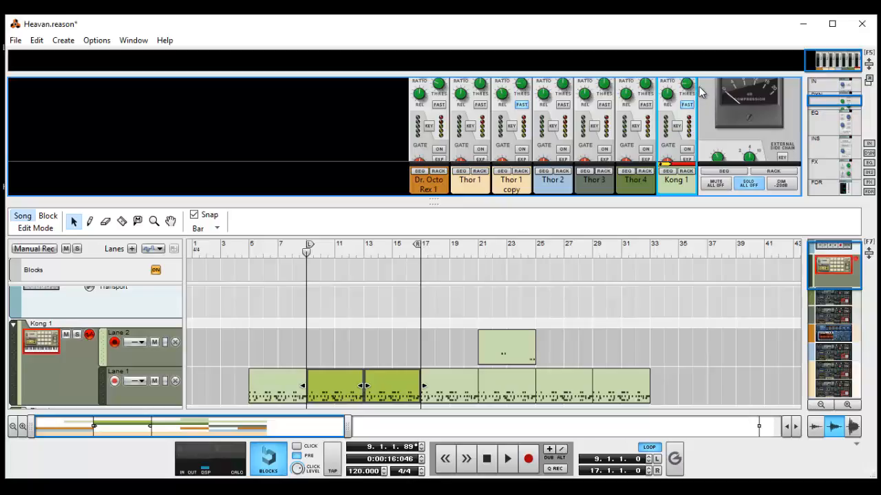
Adjust the Kong 1 compressor's release to about 546 ms while the loop plays.
mouse_move(690, 87)
mouse_move(673, 105)
drag(675, 96, 660, 27)
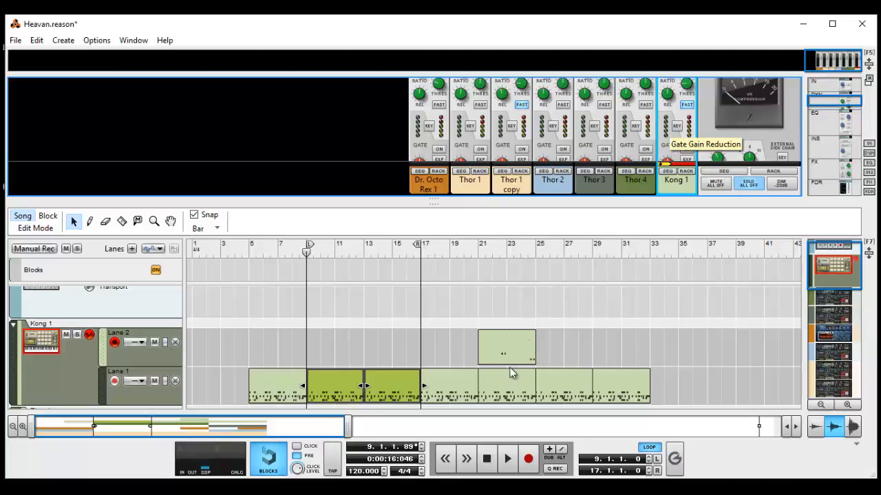
click(507, 458)
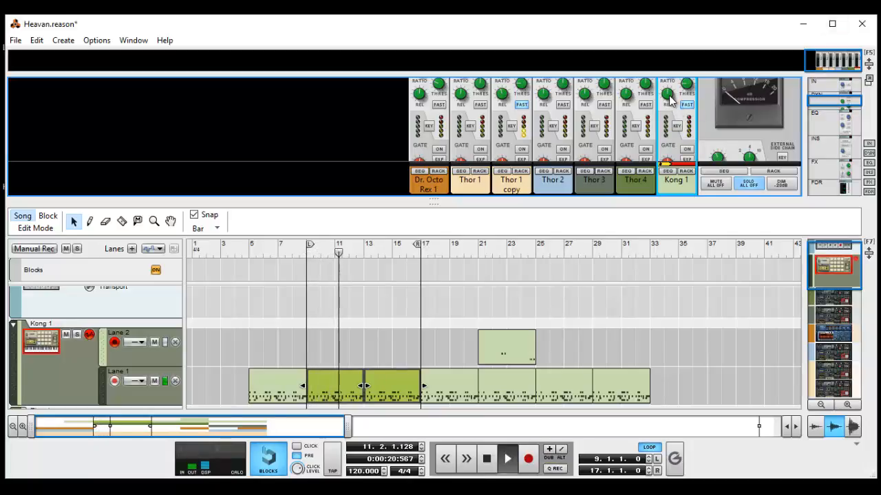
mouse_move(668, 102)
drag(669, 100, 668, 98)
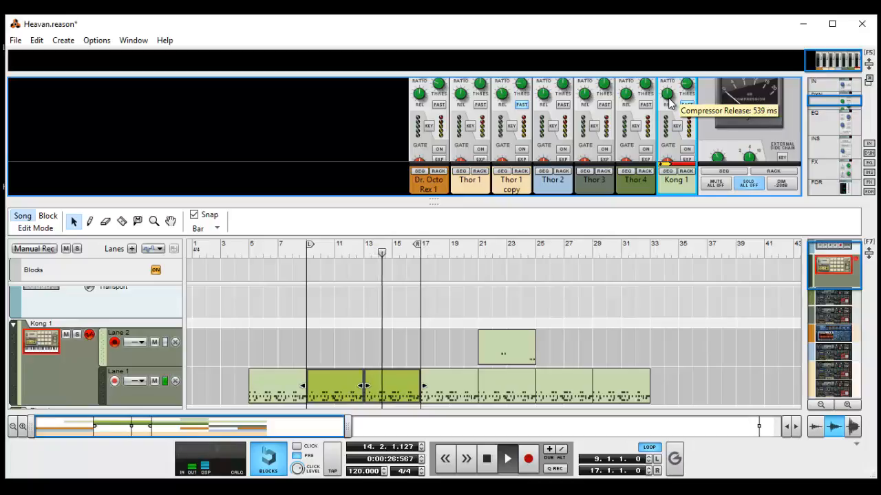
drag(669, 101, 670, 101)
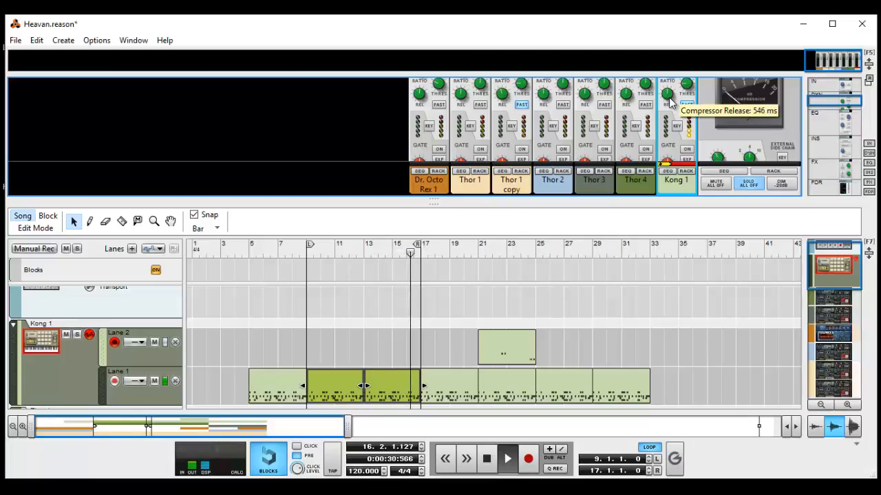
Compare Kong 1 compressor release times of 100 ms and about 986 ms, replaying the loop from bar 9.
drag(671, 102, 649, 252)
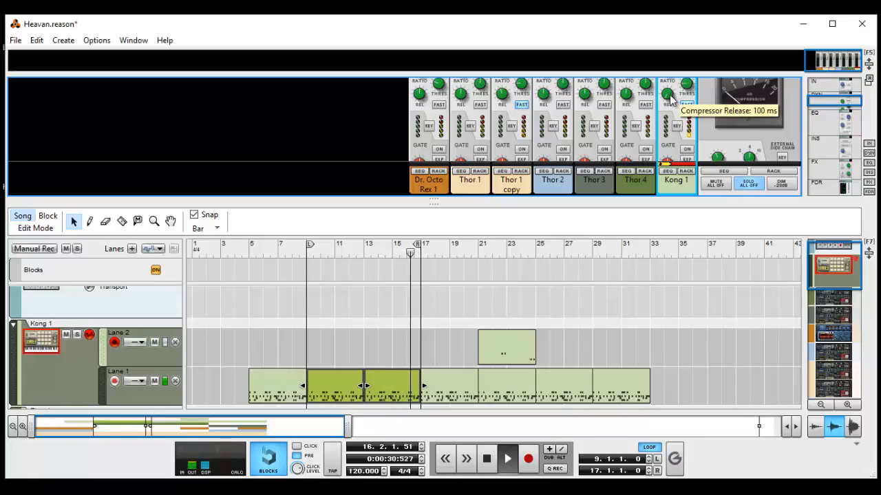
drag(670, 99, 675, 19)
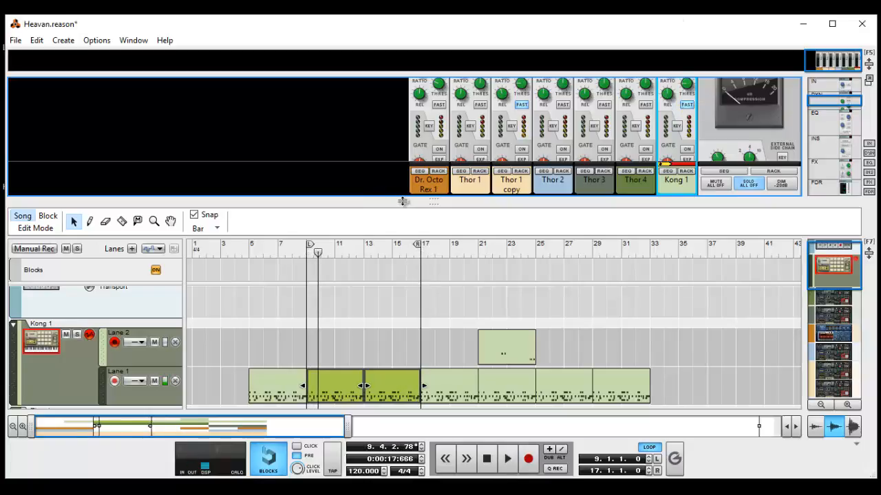
drag(668, 98, 690, 18)
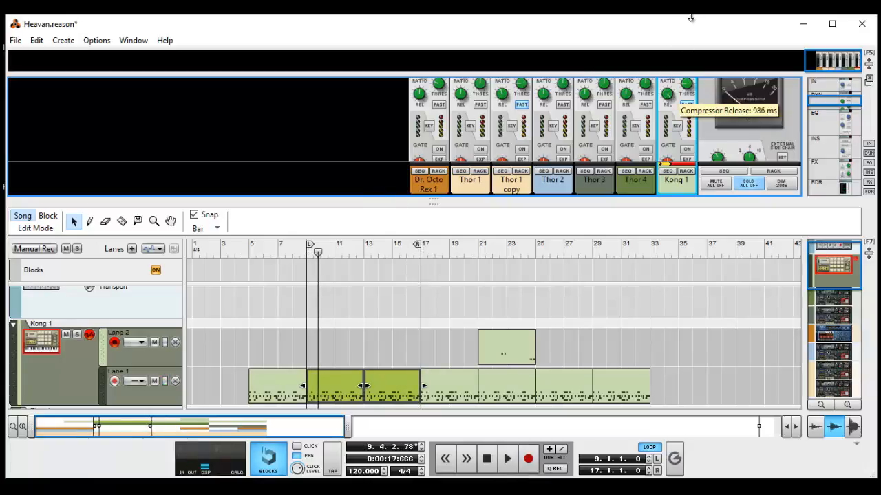
key(shift+Return)
key(space)
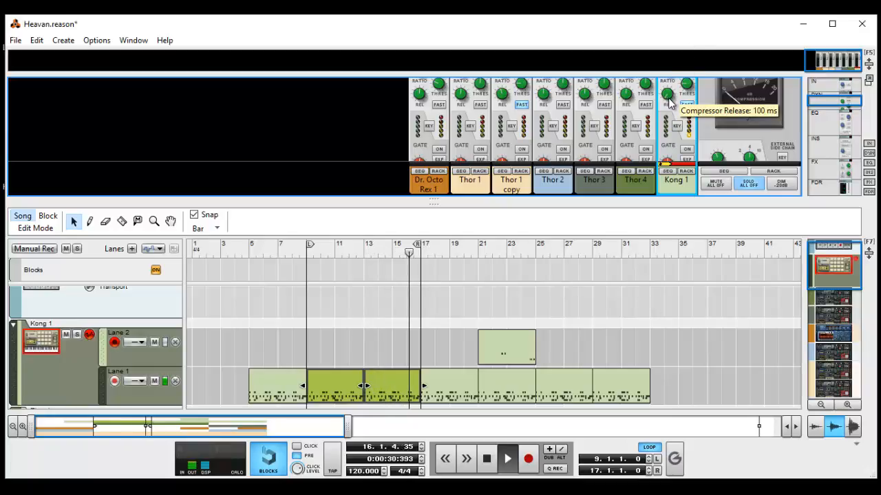
Vary the Kong 1 compressor's release during playback with Fast attack on and off, then stop the loop.
drag(669, 99, 755, 21)
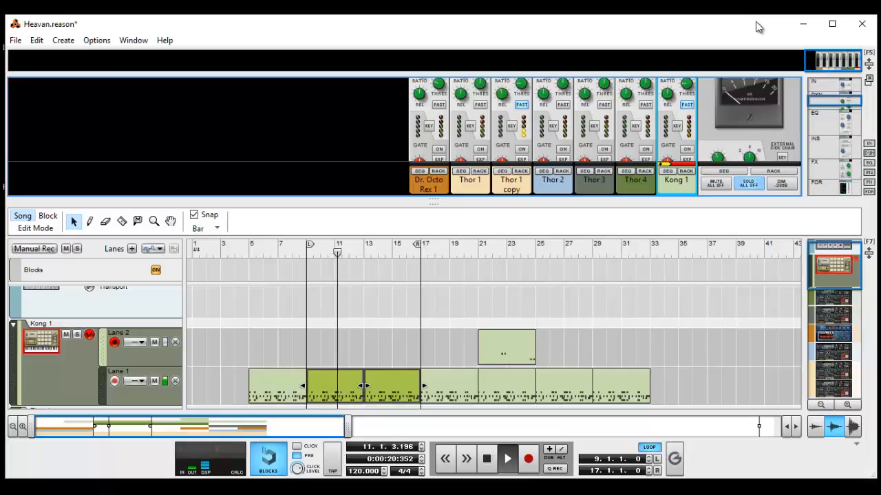
key(space)
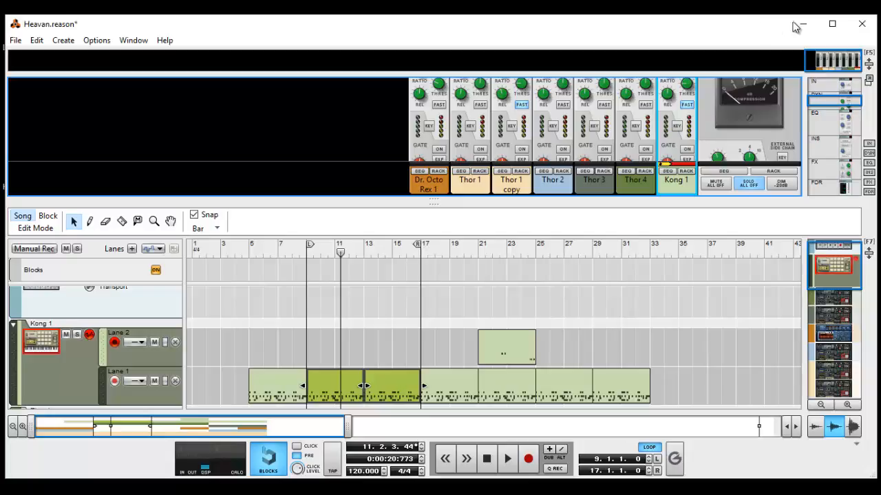
click(685, 106)
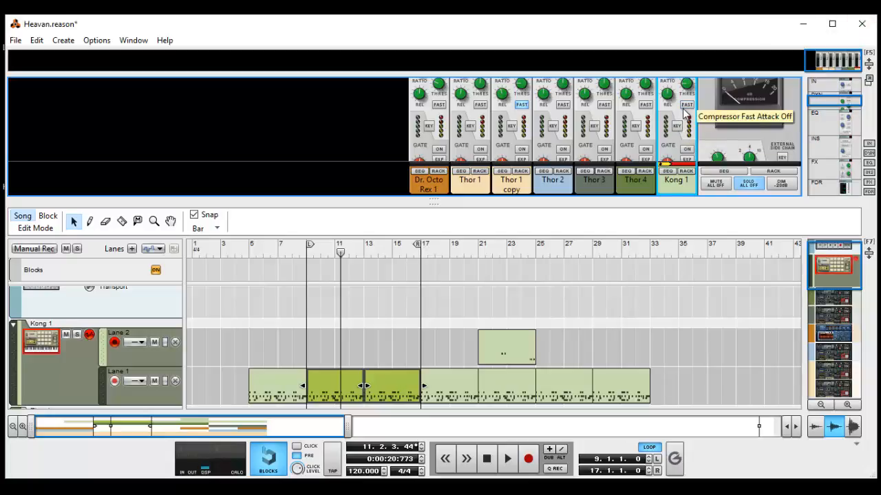
key(space)
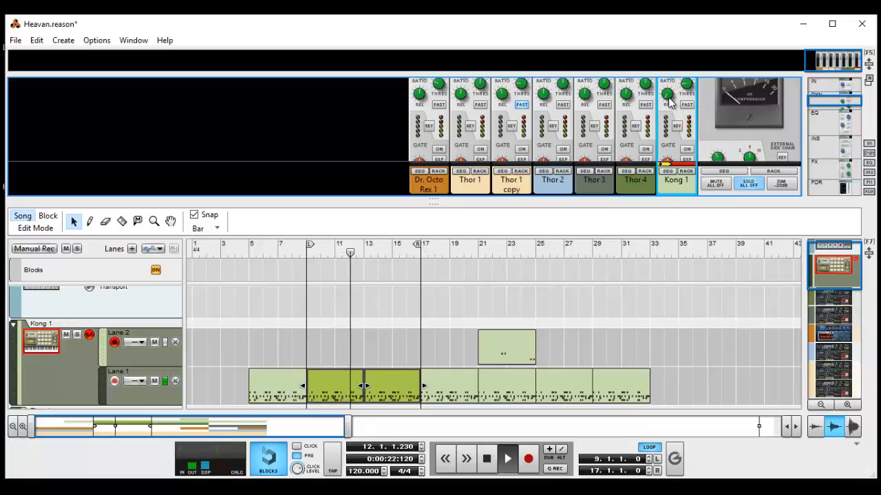
drag(668, 98, 669, 84)
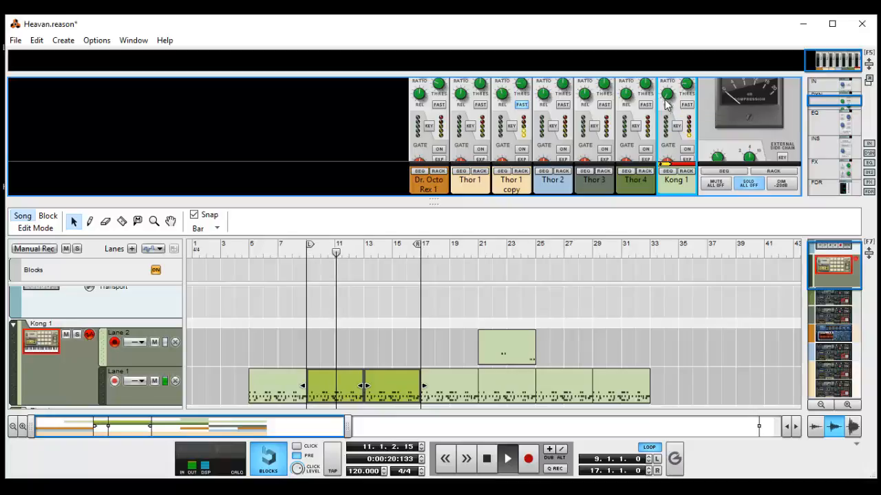
mouse_move(668, 95)
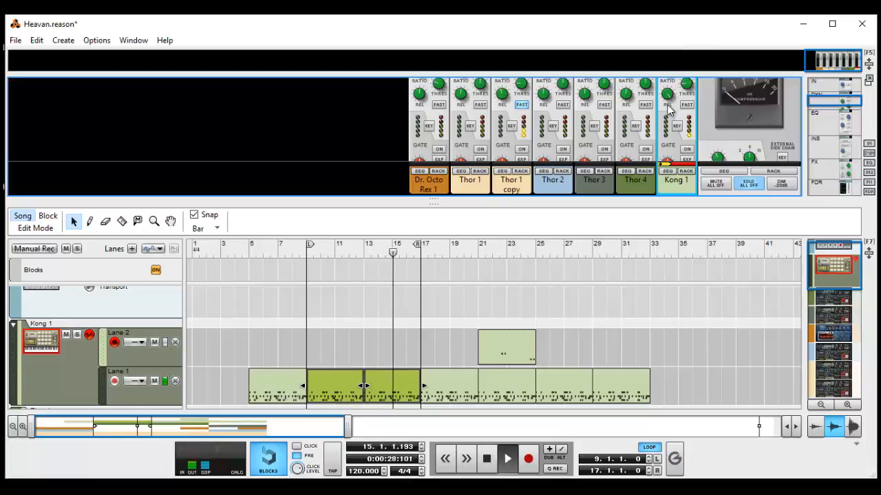
key(space)
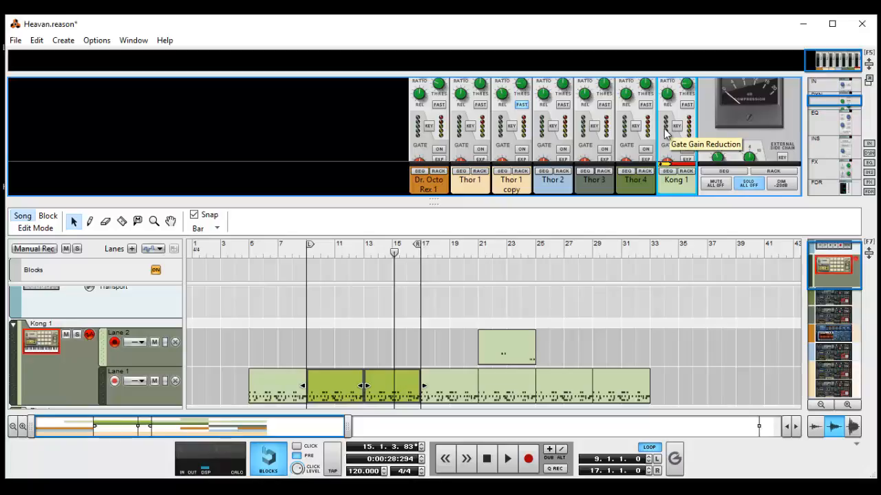
Turn Fast attack back on for Kong 1 and raise the compressor's release while replaying the loop from bar 9.
click(686, 104)
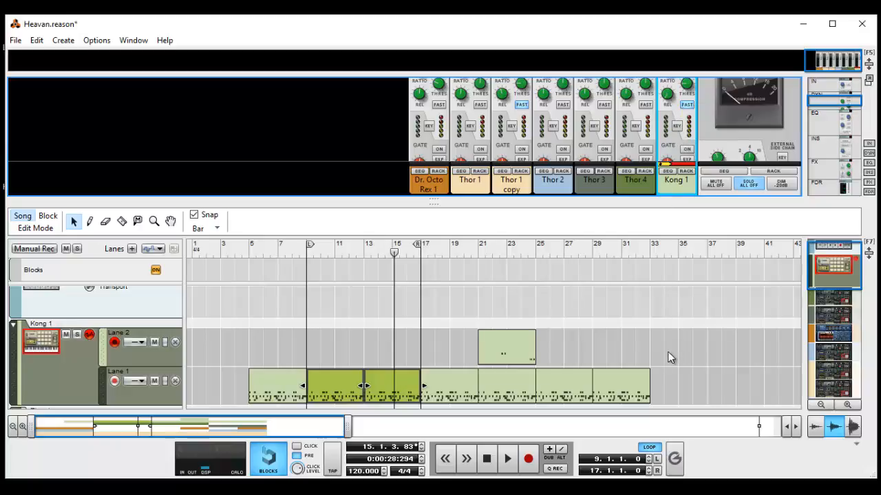
key(shift+Return)
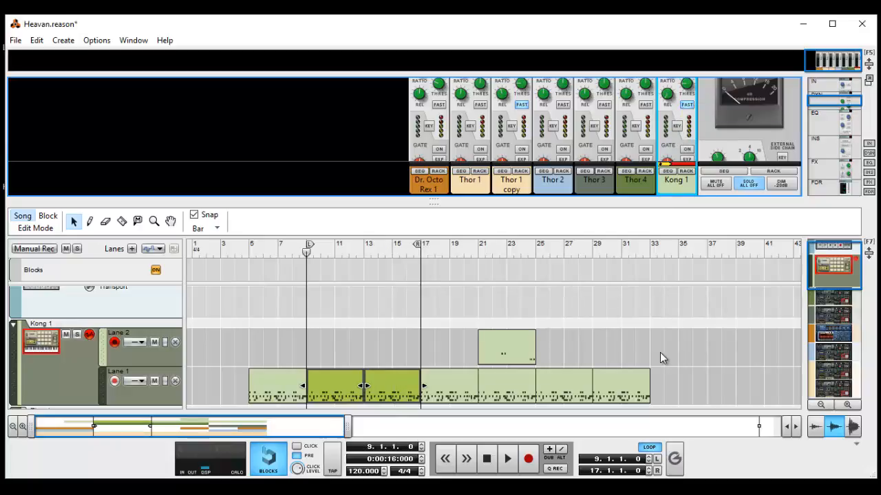
key(space)
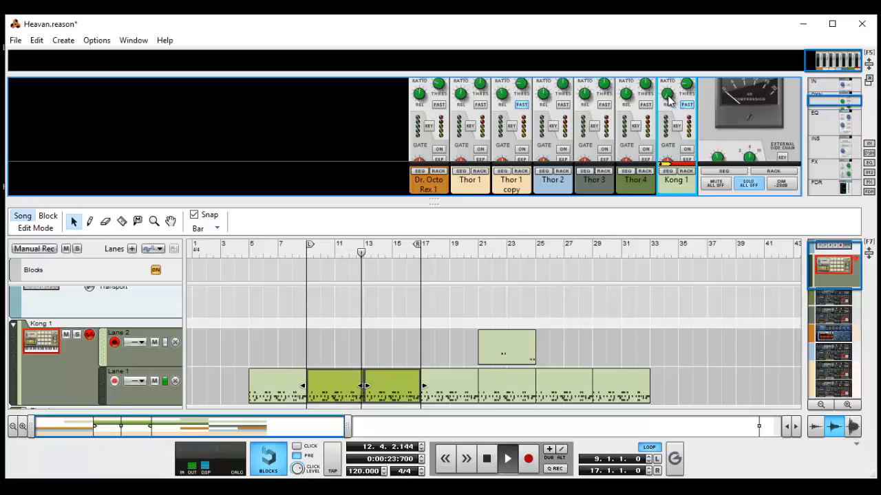
mouse_move(668, 100)
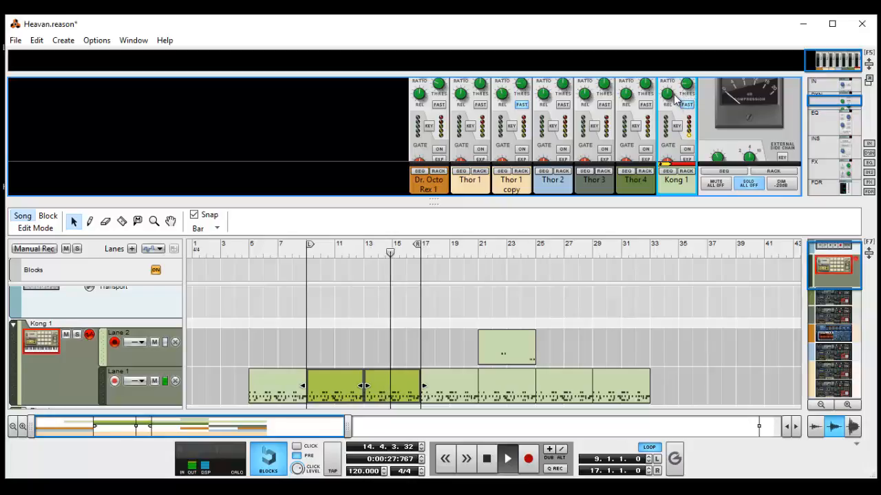
drag(671, 93, 612, 15)
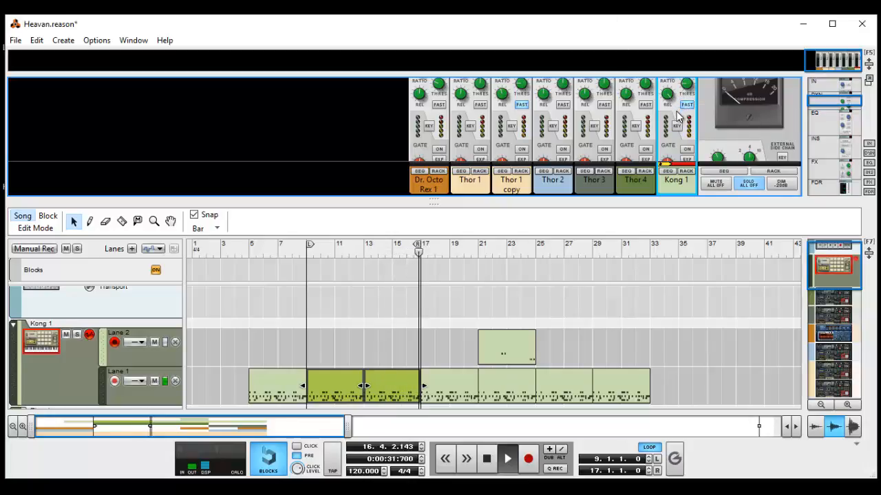
key(space)
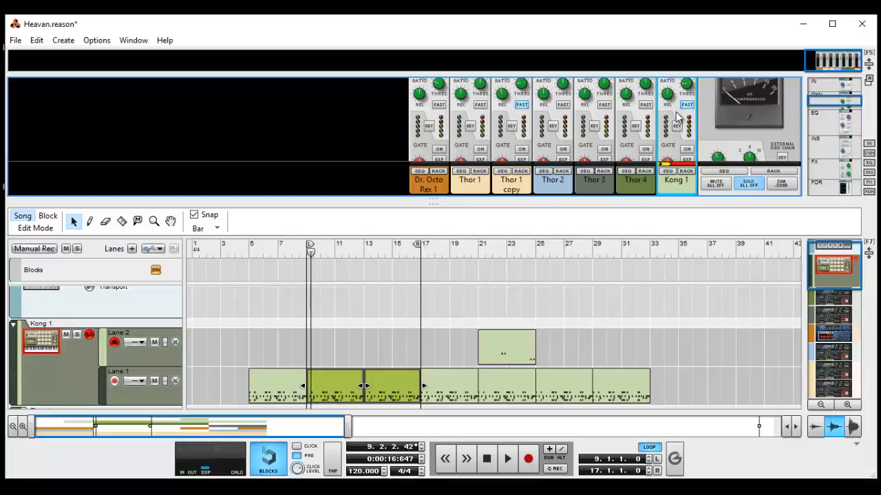
Lower the Kong 1 compressor's ratio from 55.8:1 and play the loop from bar 9, checking the gain reduction meter.
scroll(676, 117, up, 1)
mouse_move(671, 117)
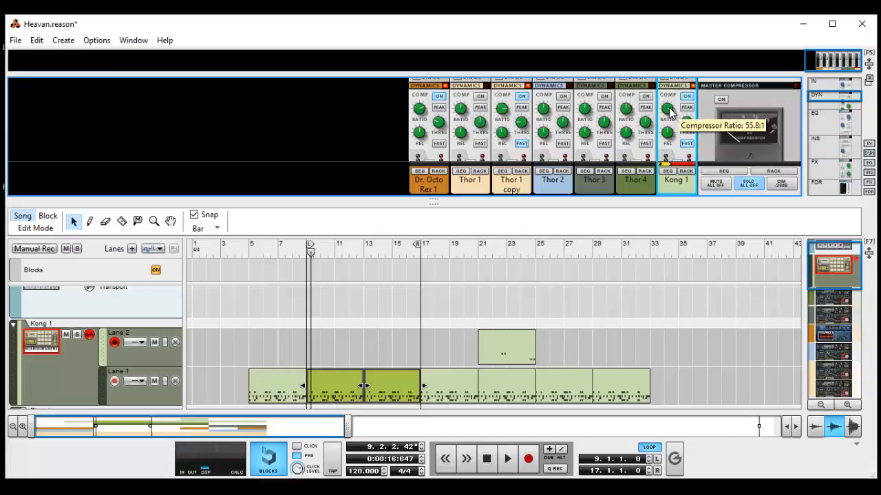
drag(670, 112, 671, 218)
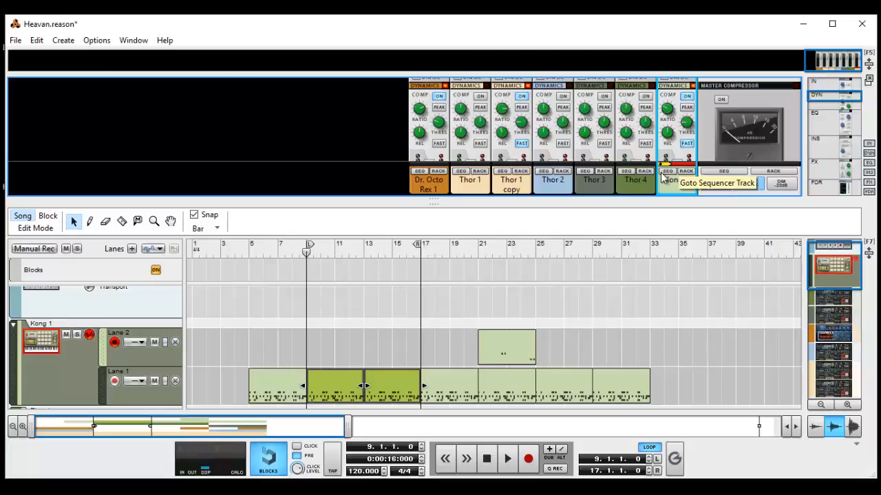
key(space)
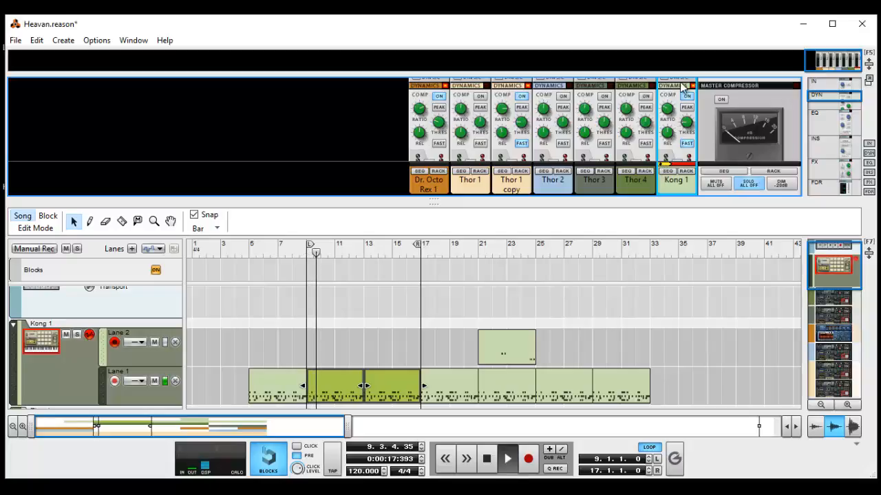
scroll(690, 149, down, 2)
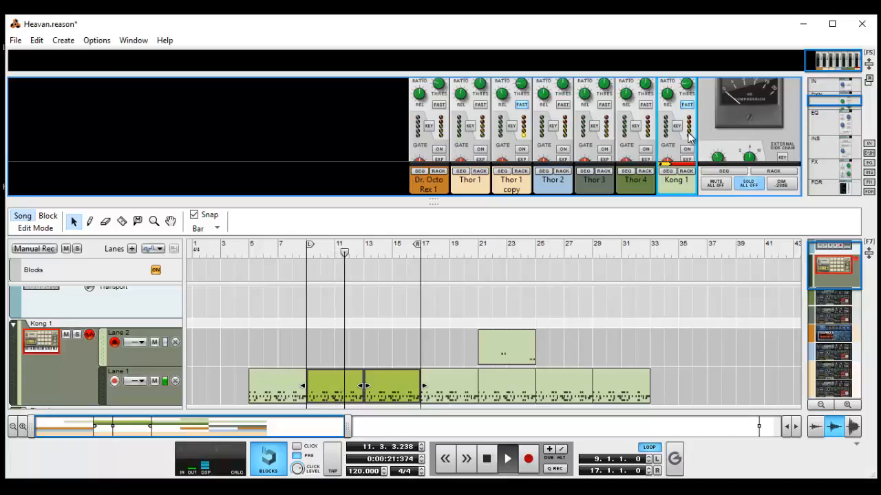
scroll(691, 139, up, 2)
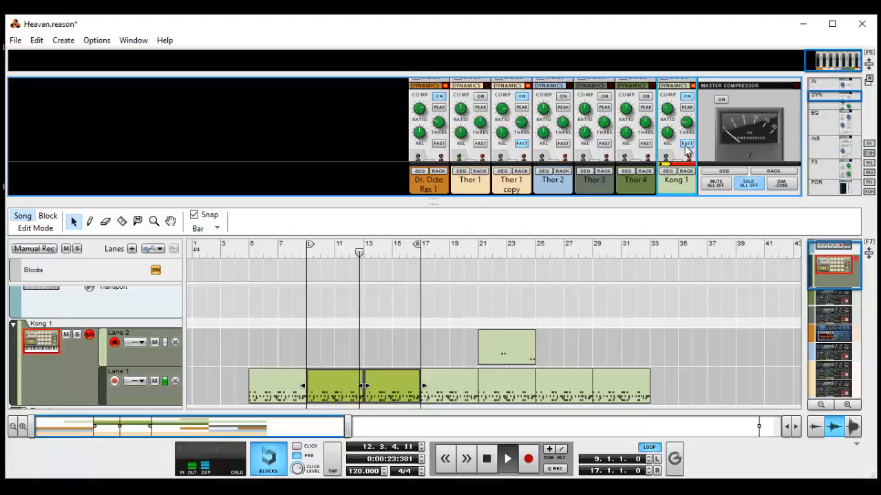
Compare the Kong 1 compressor's Fast attack on and off, restarting the loop from bar 9.
click(686, 143)
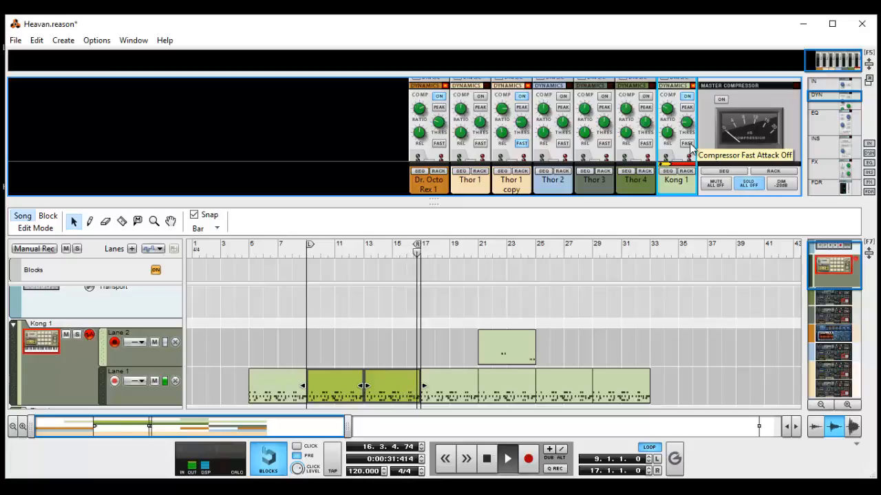
click(686, 144)
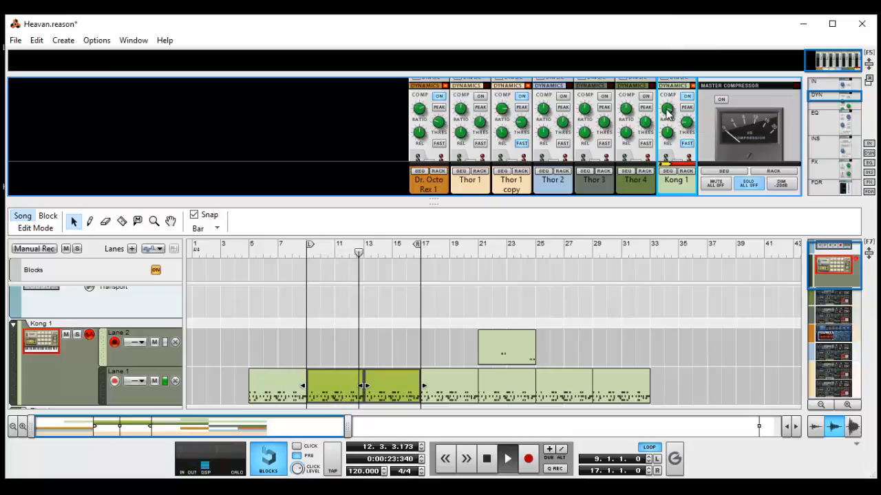
mouse_move(667, 119)
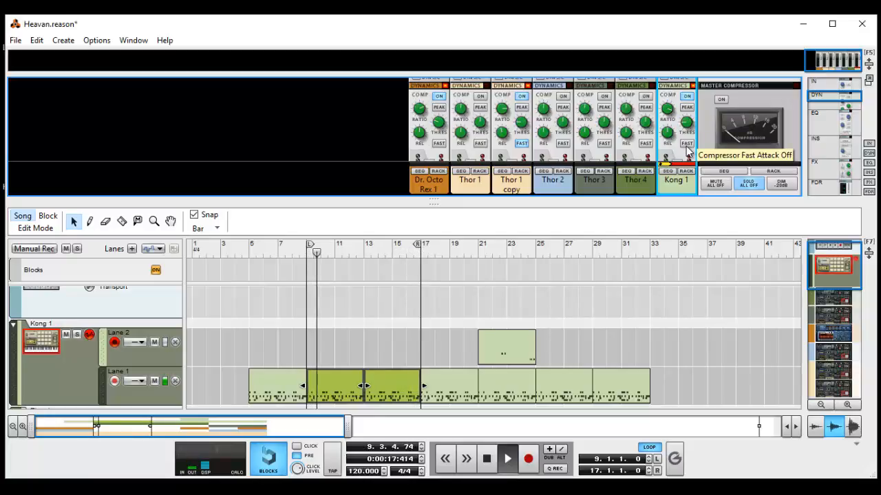
key(space)
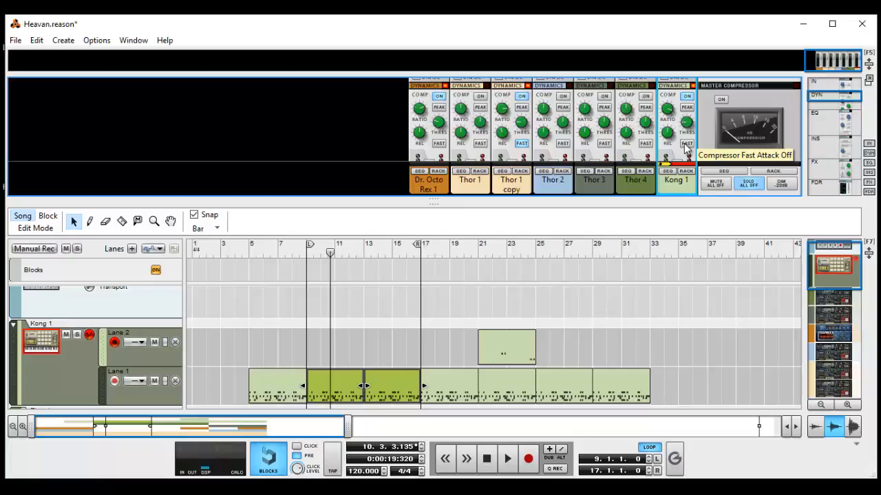
key(shift+Return)
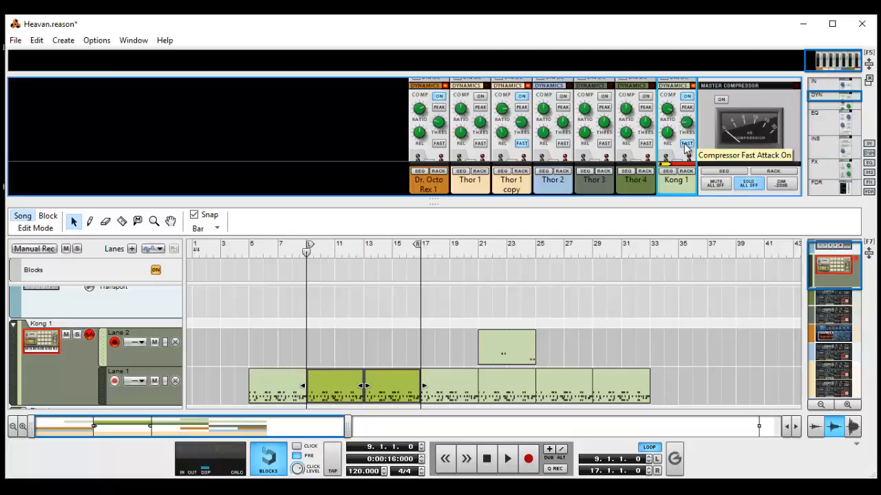
key(space)
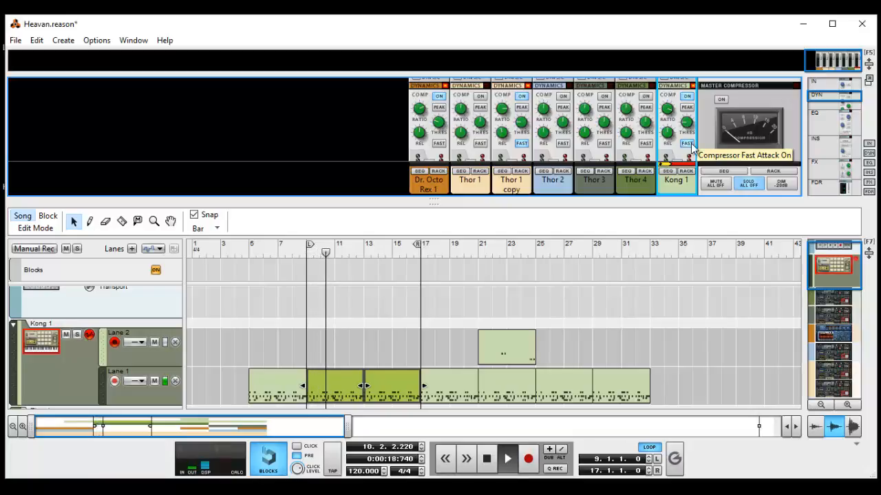
click(691, 145)
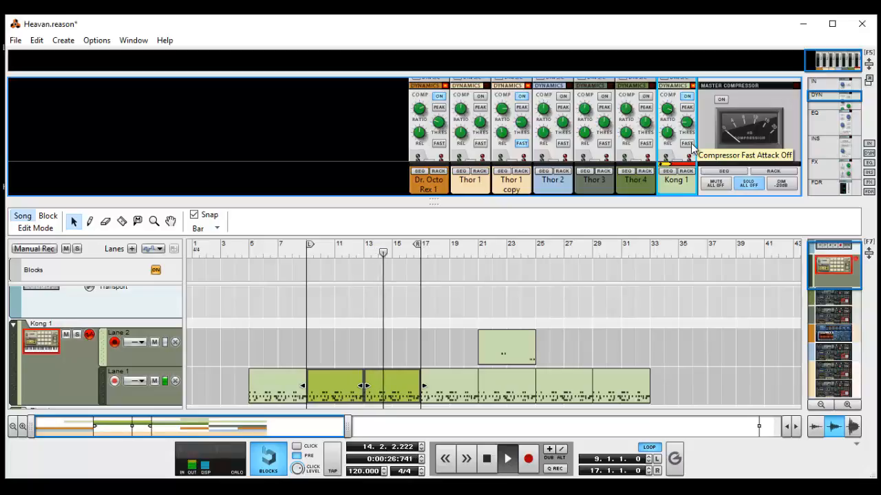
Compare the Kong 1 compressor bypassed and enabled, turn Fast attack back on and stop playback.
click(687, 98)
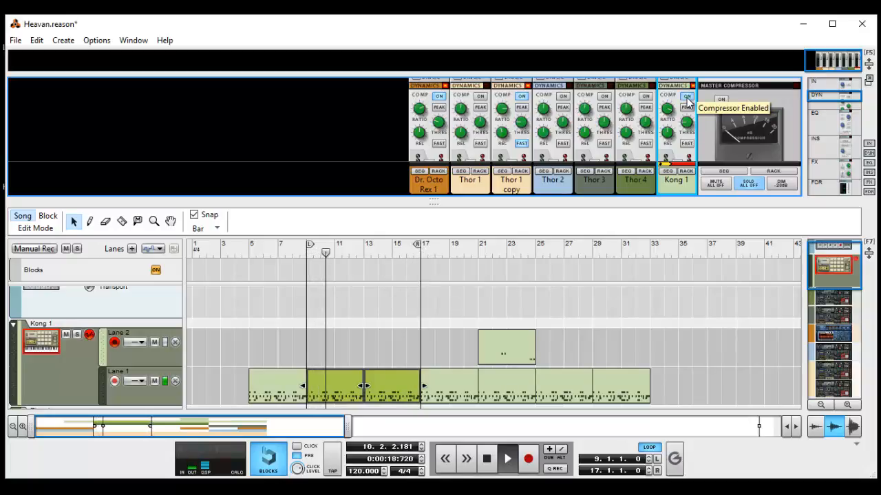
click(686, 98)
click(687, 143)
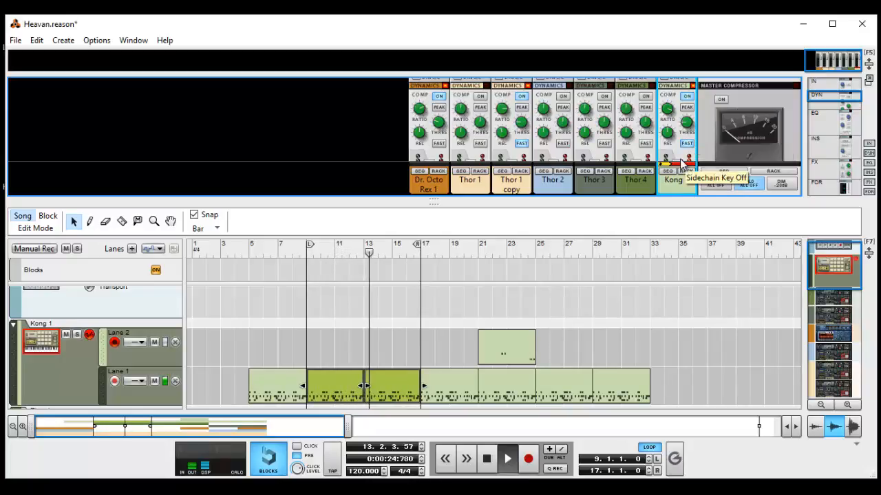
key(space)
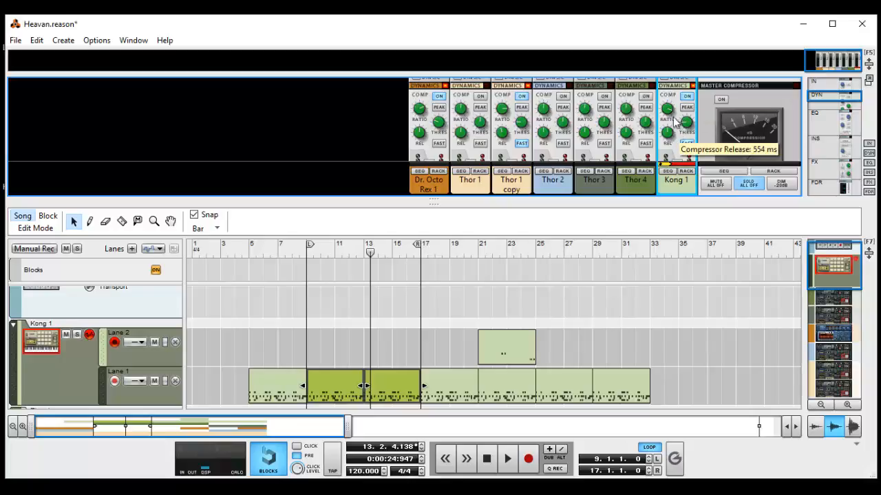
Set the Kong 1 compressor's ratio to 2.23:1 and threshold to about -34.80 dB, with Fast attack off.
mouse_move(670, 108)
drag(670, 108, 675, 192)
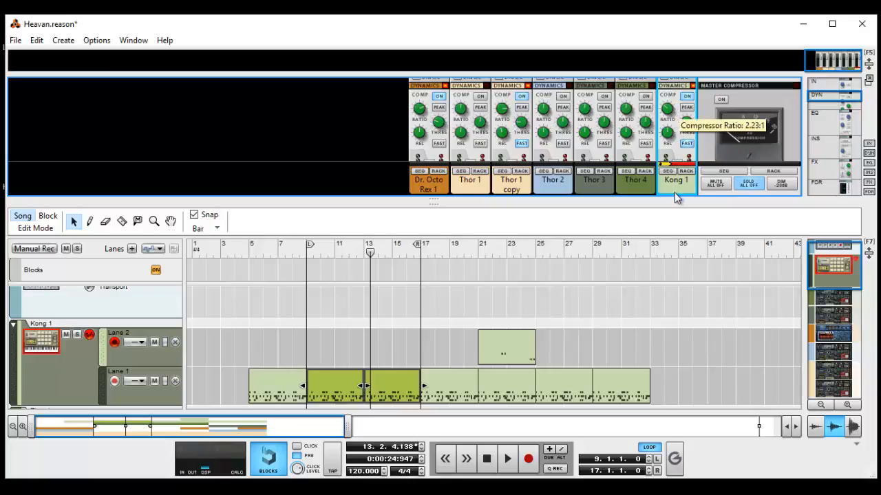
click(689, 141)
mouse_move(688, 125)
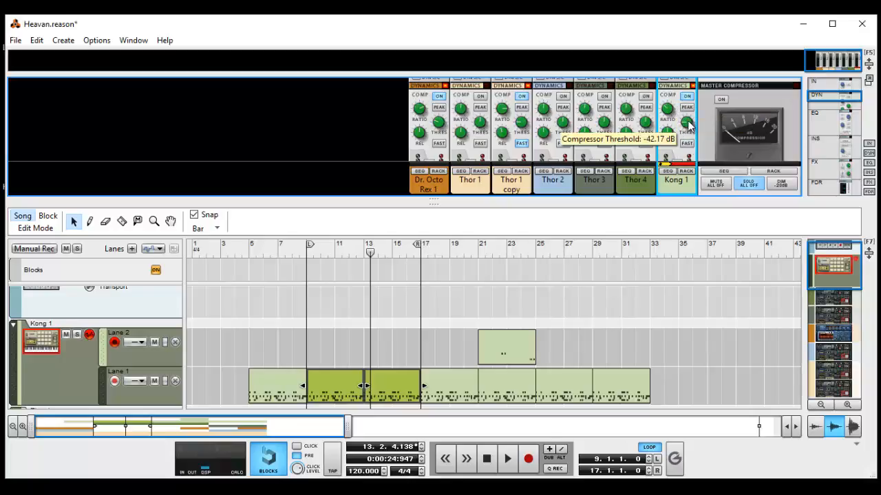
drag(691, 131, 693, 110)
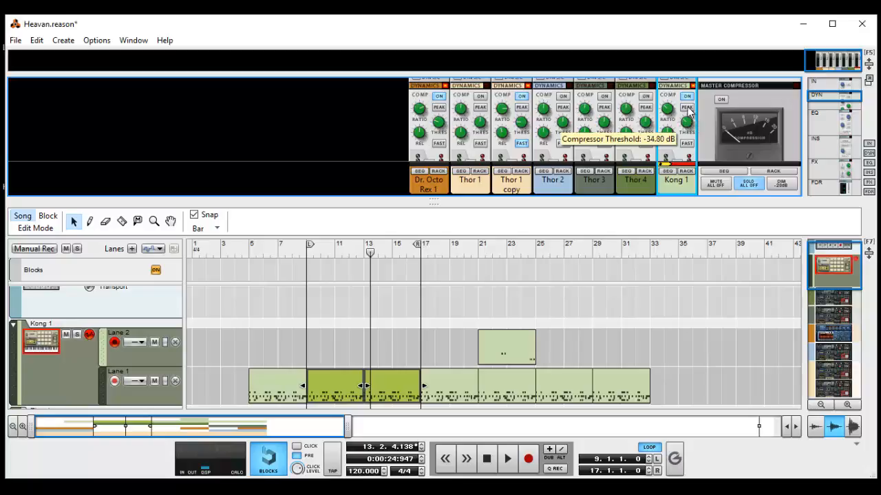
Replay the loop from bar 9 to compare the Kong 1 compressor disabled and enabled, leaving it on, and stop playback.
key(KP_0)
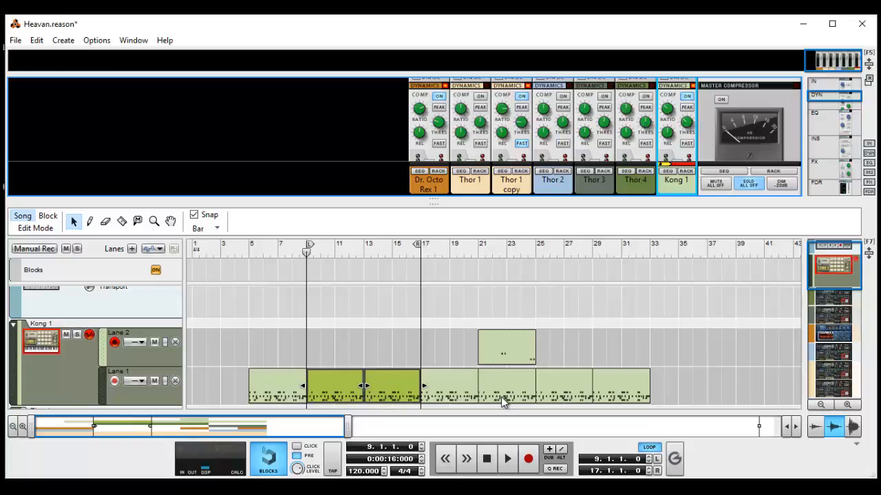
key(space)
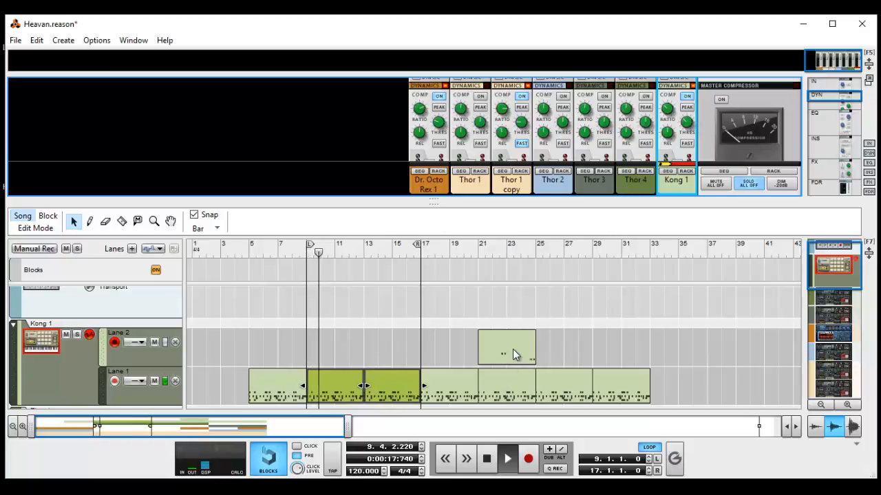
click(688, 98)
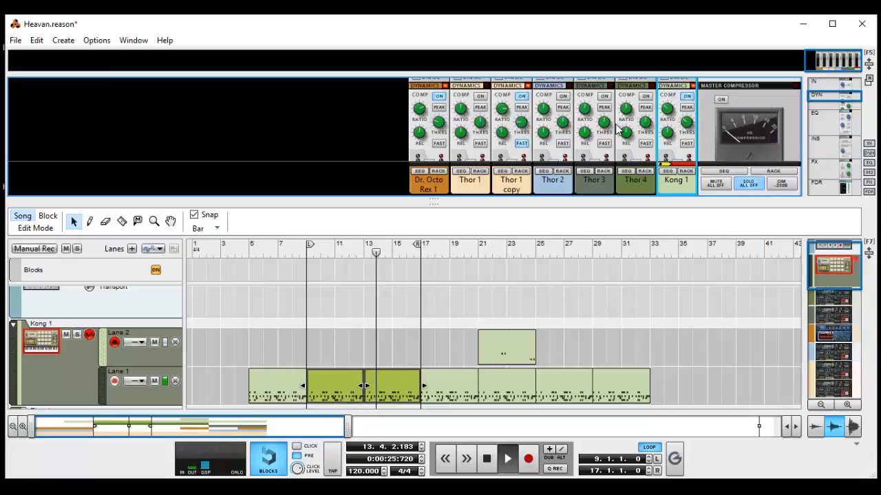
key(space)
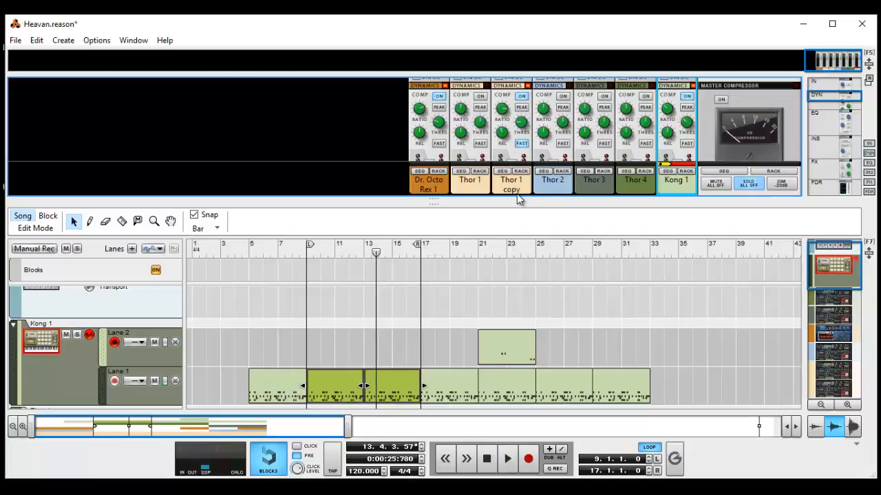
Enlarge the mixer area and enable the Master Compressor in the master section.
drag(448, 205, 448, 304)
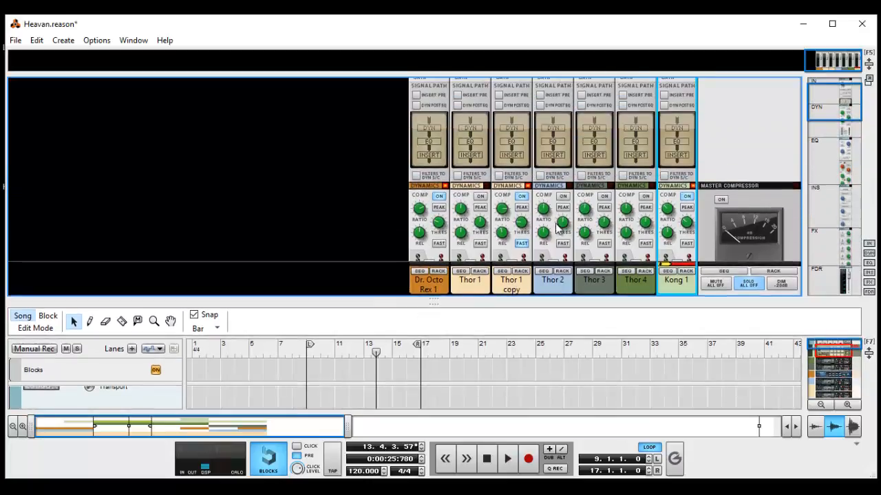
scroll(775, 173, down, 2)
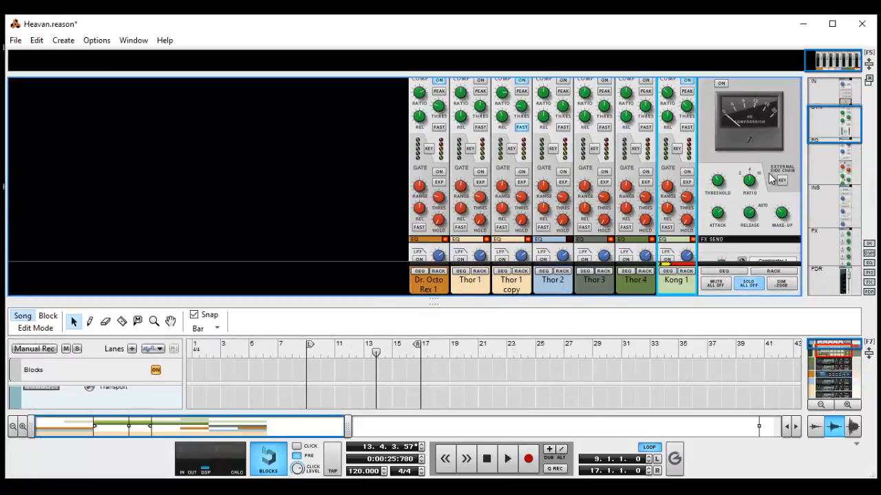
scroll(764, 195, up, 2)
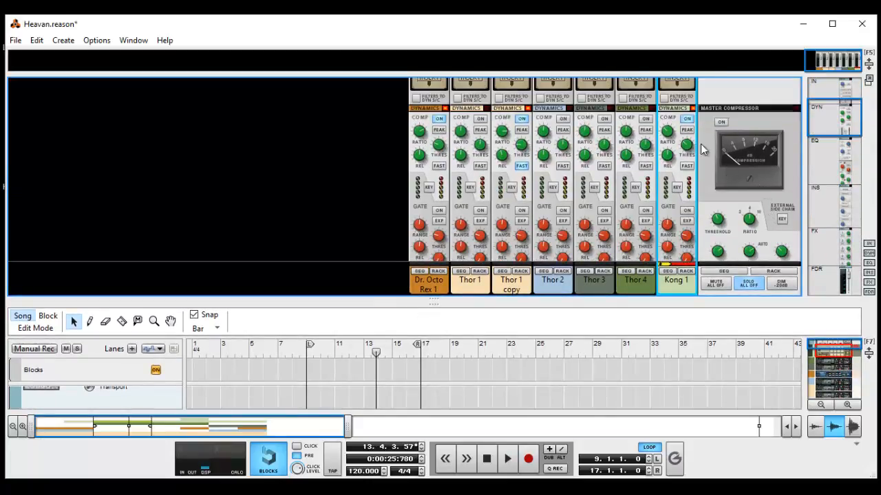
click(720, 123)
scroll(754, 133, down, 4)
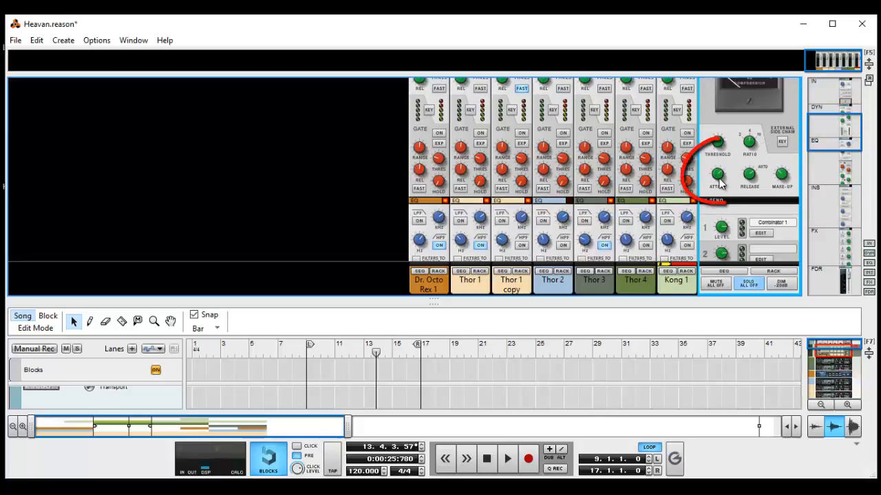
Adjust the Master Compressor's attack to 0.3 ms and its ratio to 4:1.
mouse_move(719, 179)
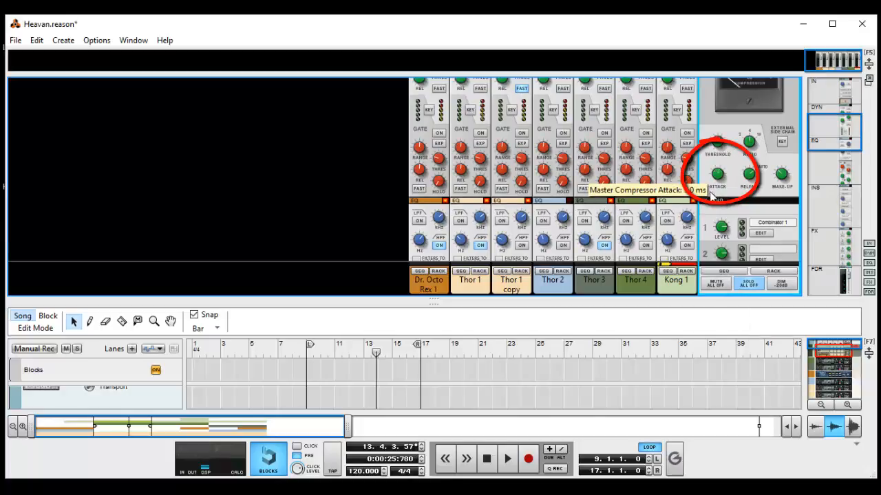
drag(711, 124, 708, 283)
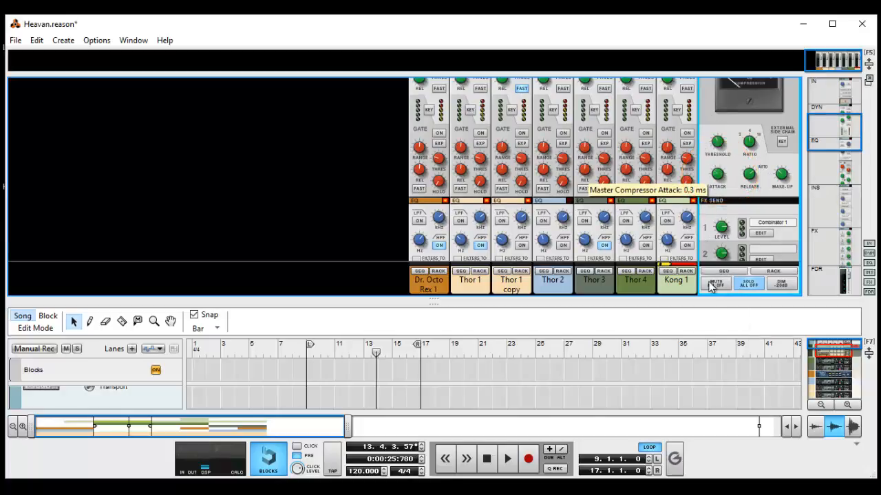
drag(724, 358, 749, 205)
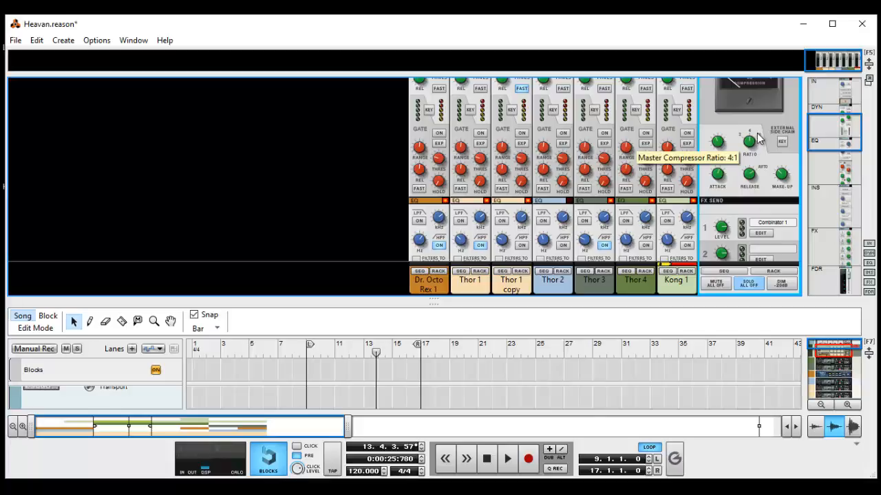
drag(751, 178, 735, 148)
scroll(724, 180, up, 2)
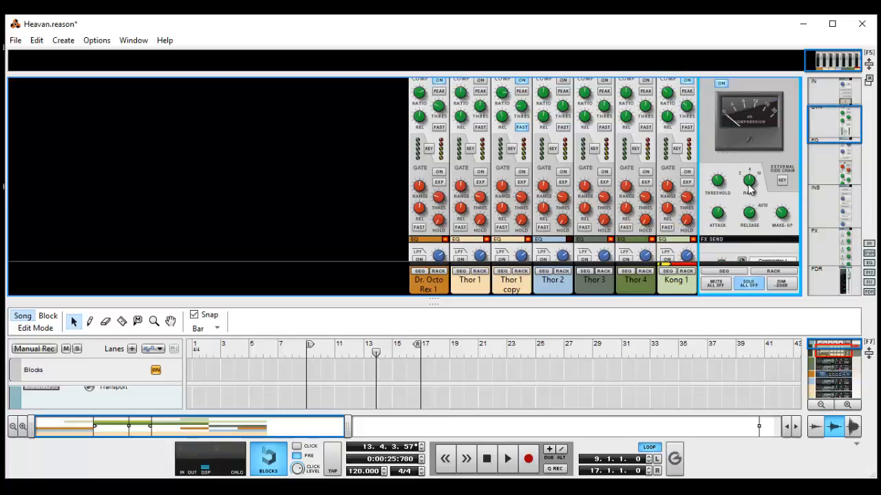
mouse_move(750, 191)
Play the loop from bar 9 while varying the Master Compressor's attack, including 10.0 ms and 30.0 ms, and stop playback.
key(shift+Return)
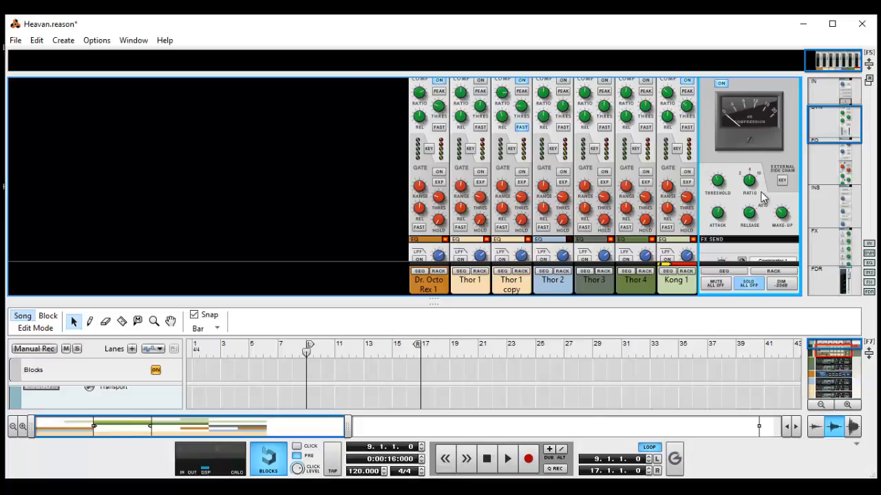
key(space)
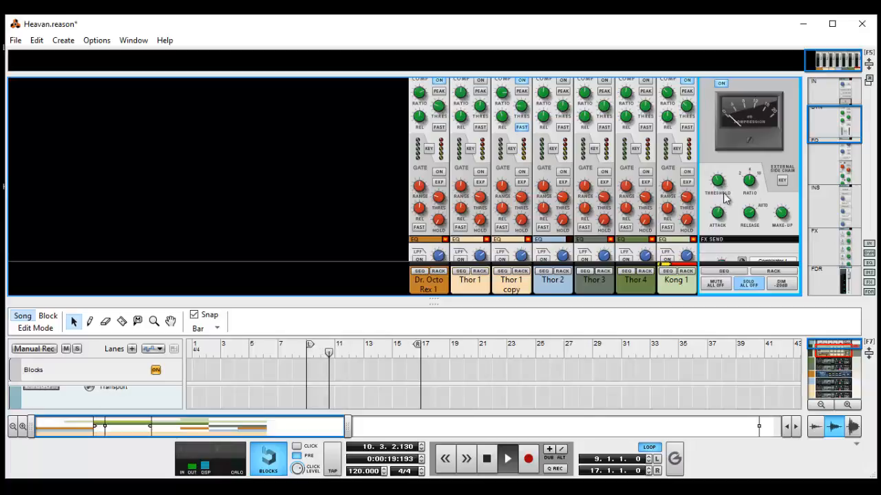
drag(731, 210, 737, 190)
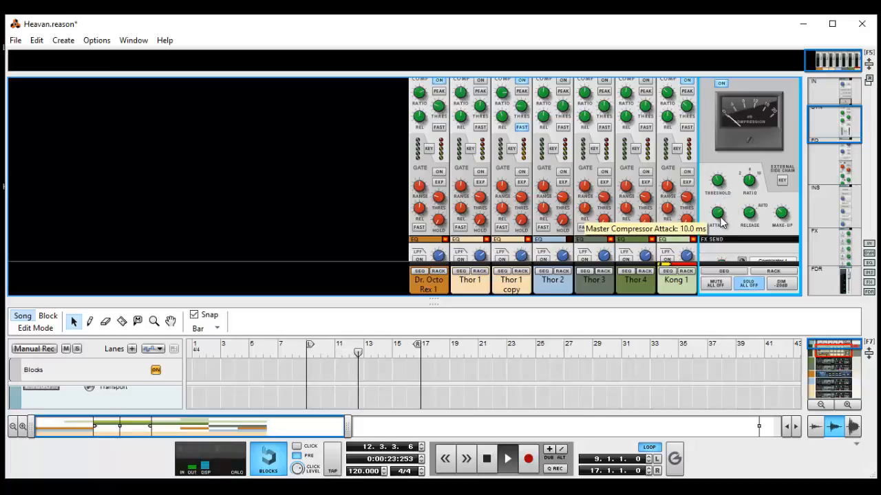
drag(720, 220, 753, 164)
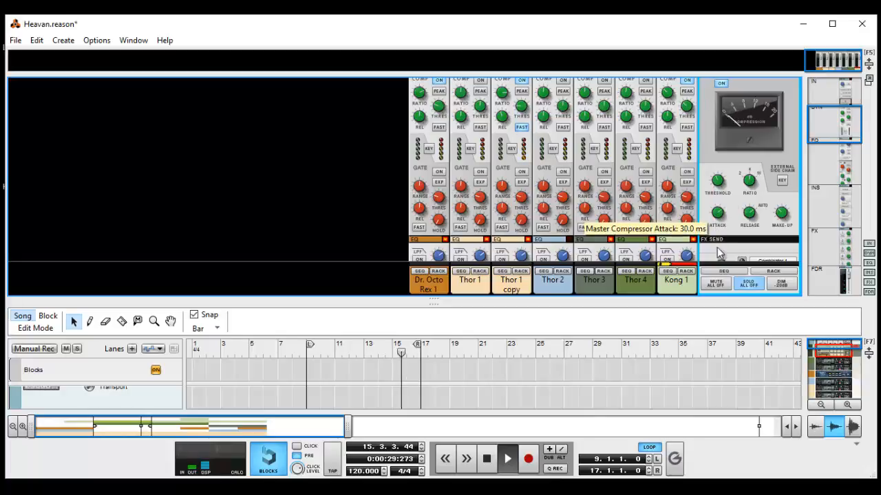
drag(717, 253, 744, 350)
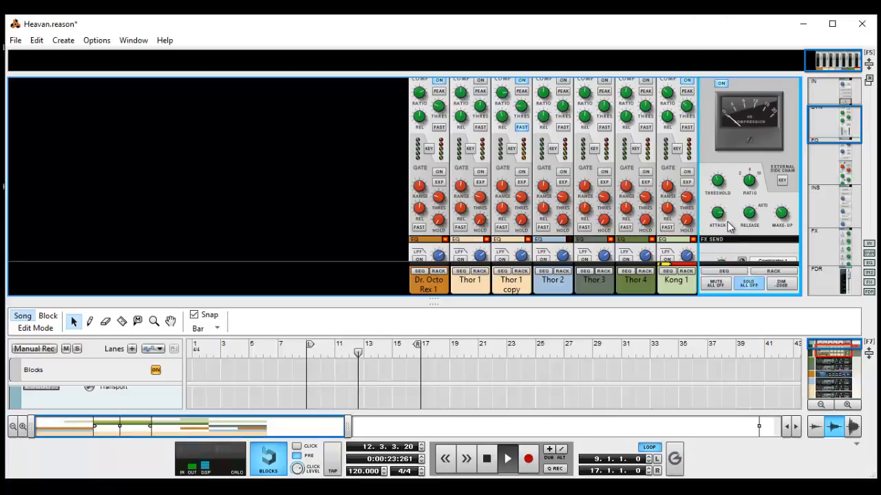
mouse_move(723, 217)
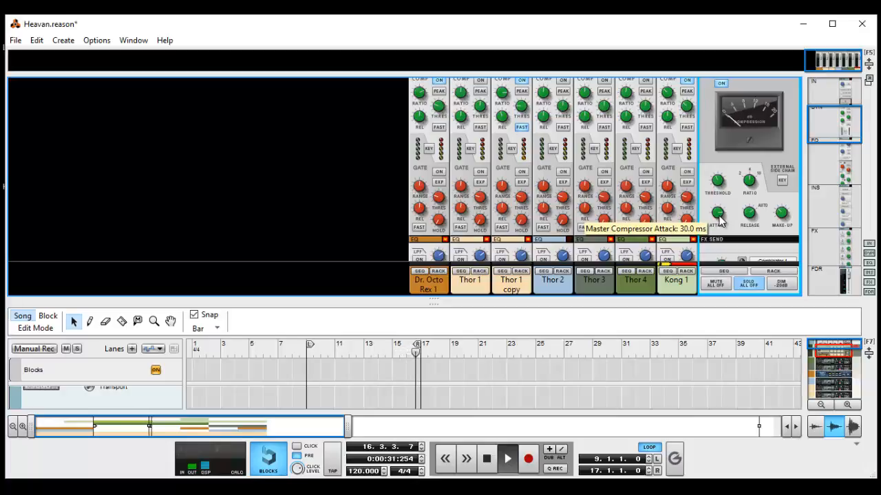
drag(718, 218, 719, 248)
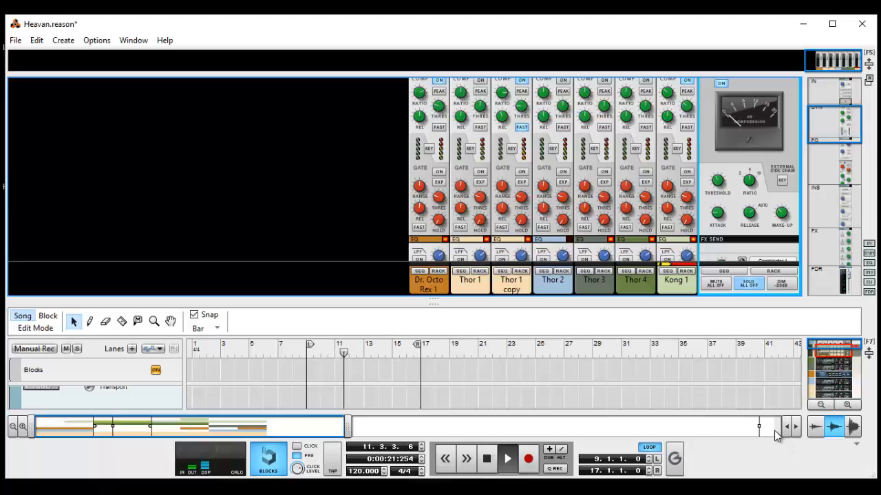
key(space)
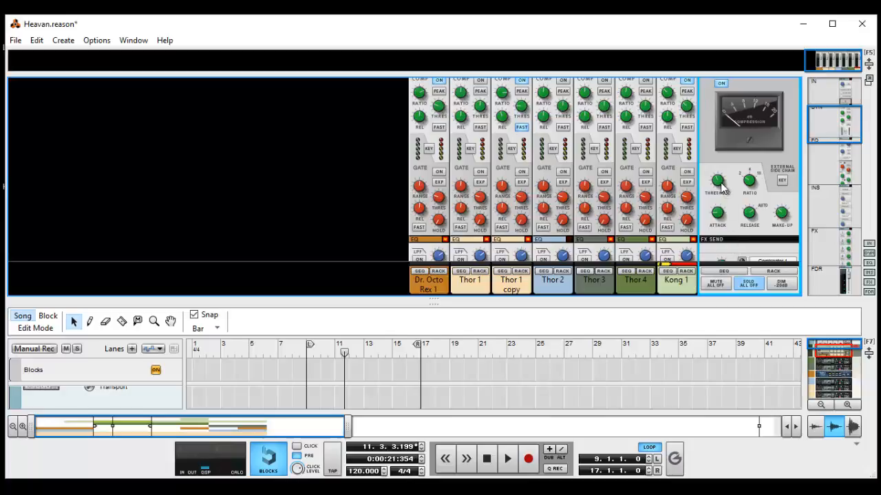
Replay the loop from bar 9 to compare Master Compressor thresholds, including -30.00 dB, and stop playback.
mouse_move(721, 188)
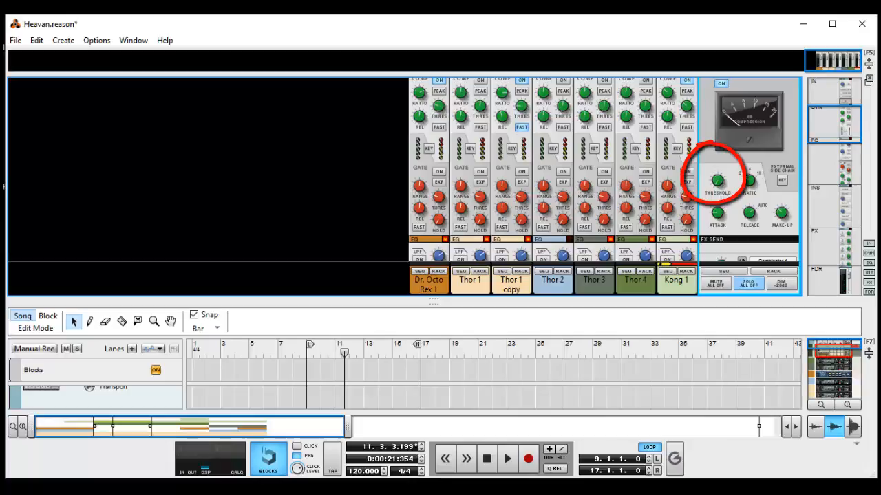
key(shift+Return)
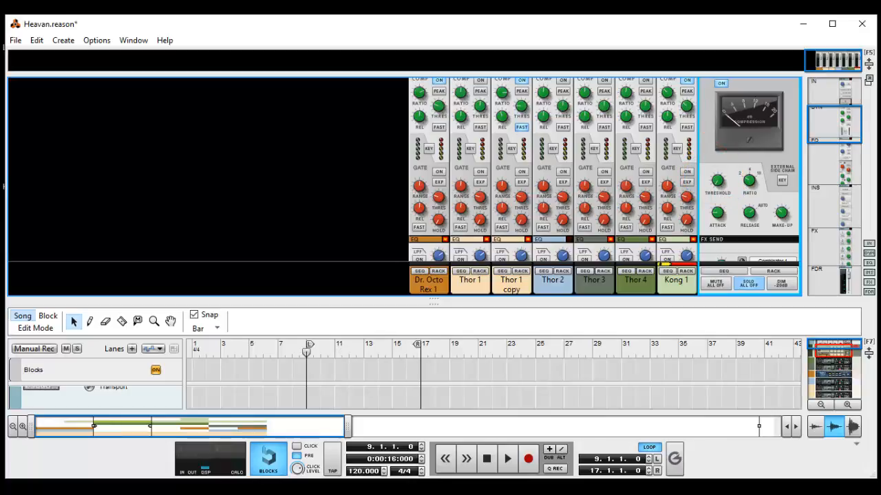
key(space)
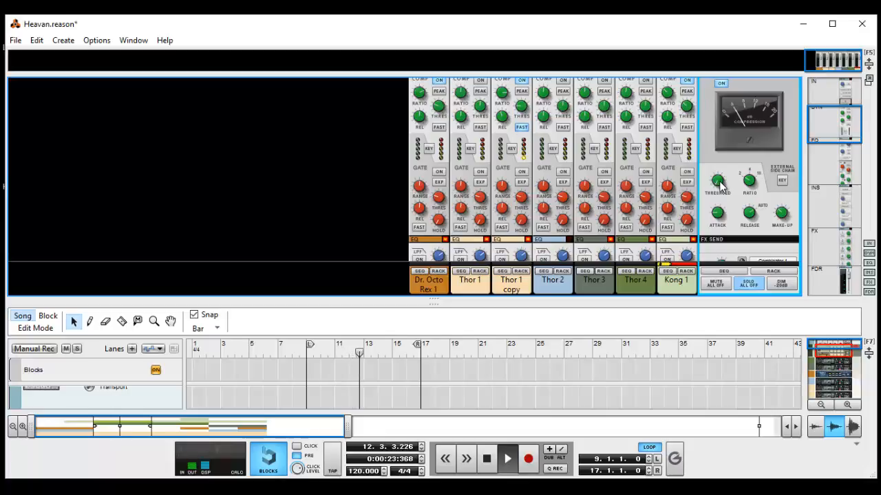
mouse_move(719, 220)
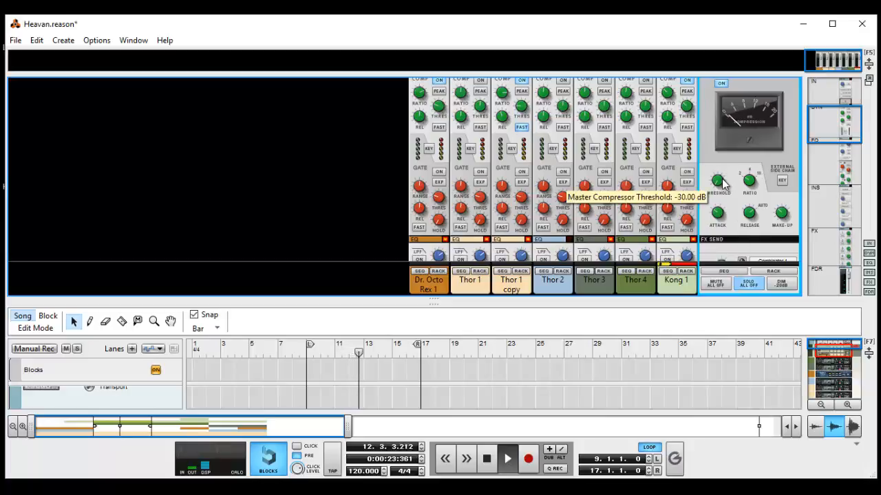
drag(721, 181, 721, 111)
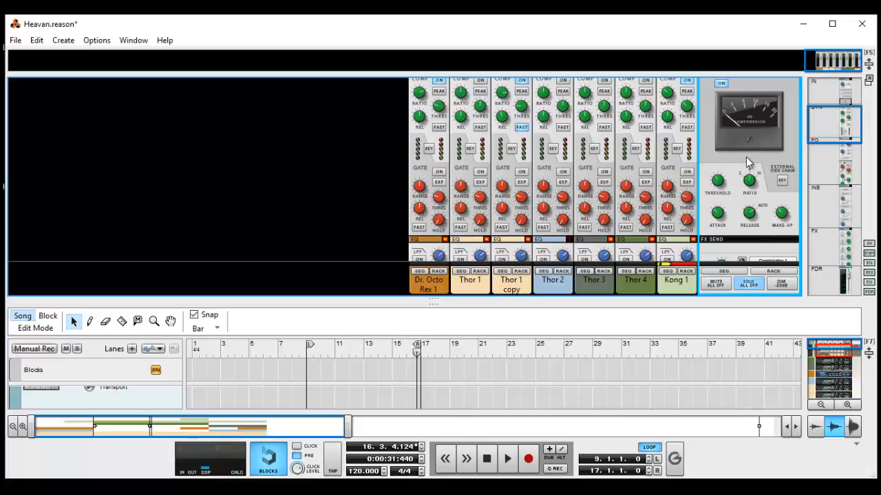
Compare the Master Compressor's ratio settings during playback, starting at 2:1 and ending at 4:1, and stop playback.
key(space)
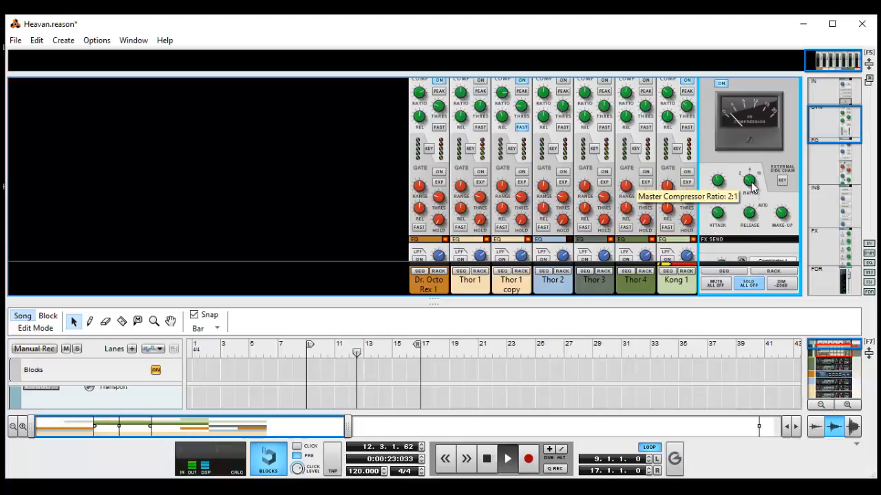
drag(754, 174, 755, 148)
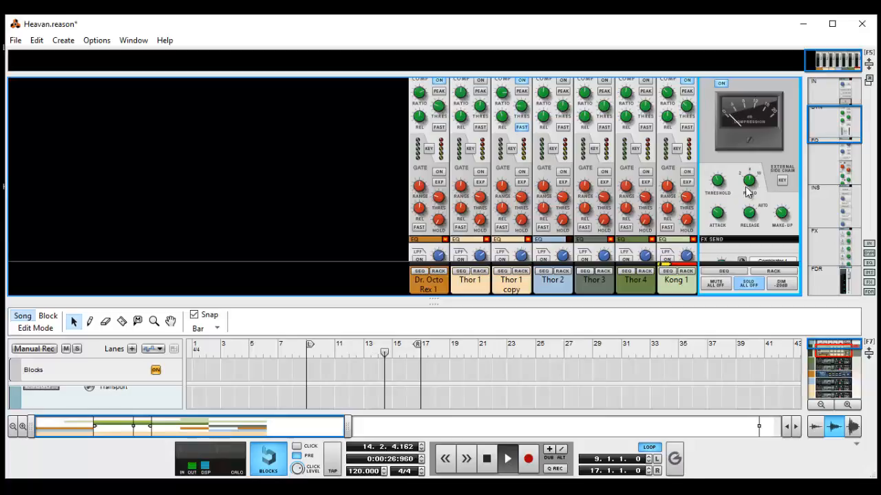
drag(752, 188, 743, 281)
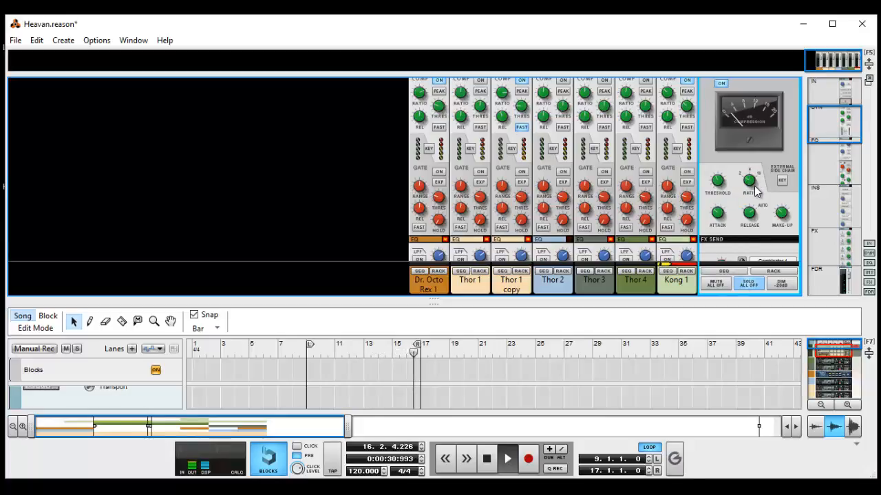
drag(759, 185, 760, 144)
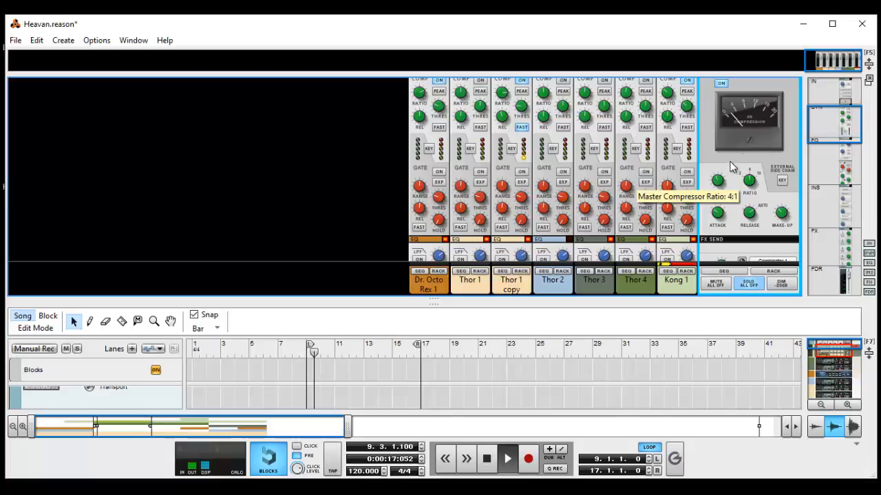
key(space)
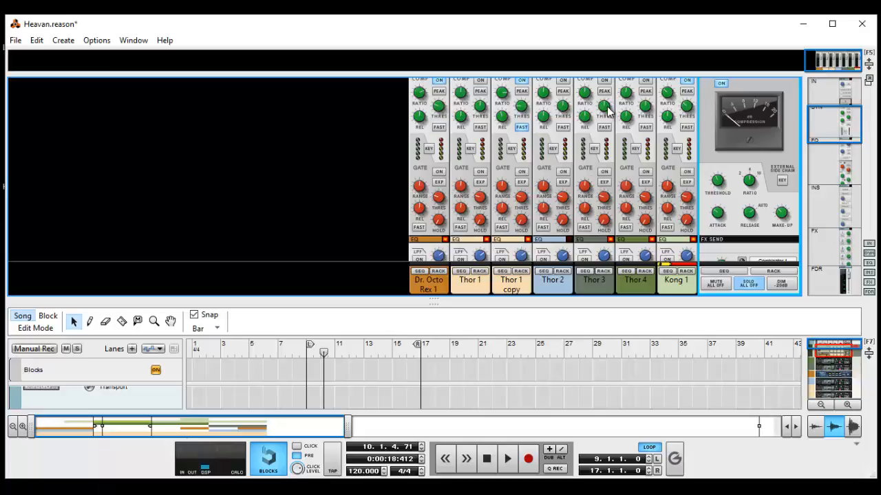
Replay the loop from bar 9, compare the Master Compressor's 0.1 s release with a longer release, and stop playback.
mouse_move(722, 184)
mouse_move(716, 222)
drag(749, 218, 753, 247)
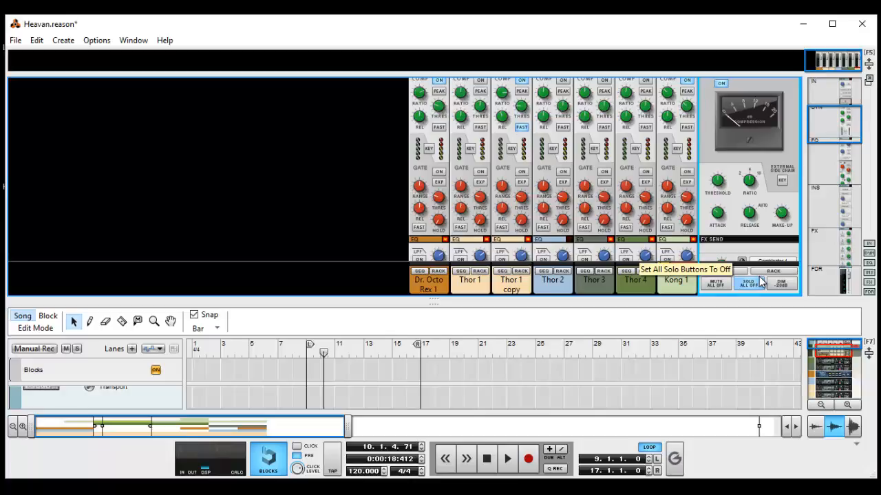
key(KP_0)
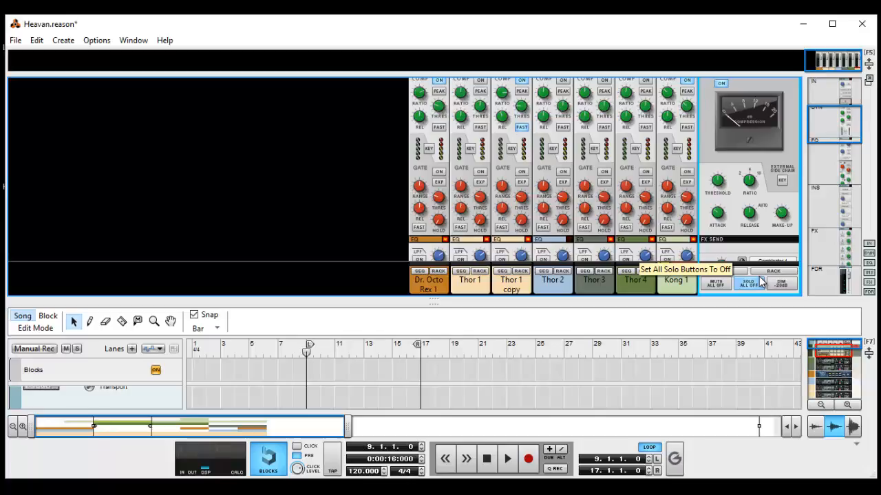
key(space)
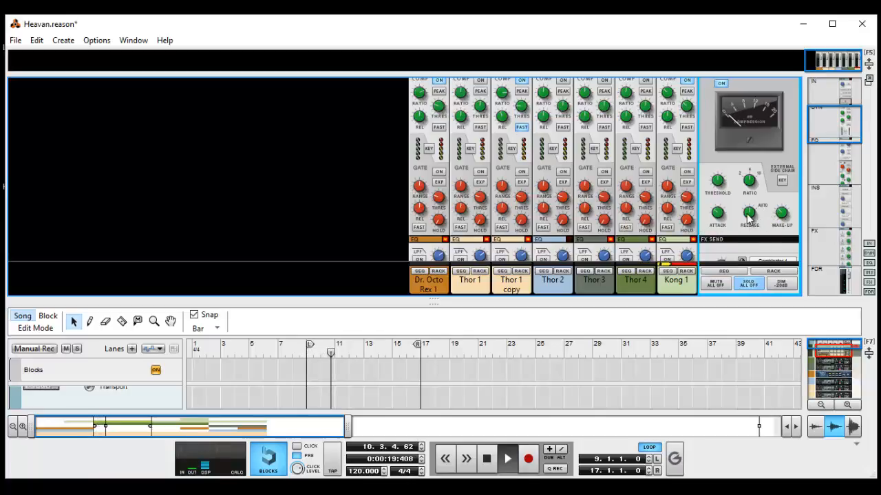
mouse_move(749, 225)
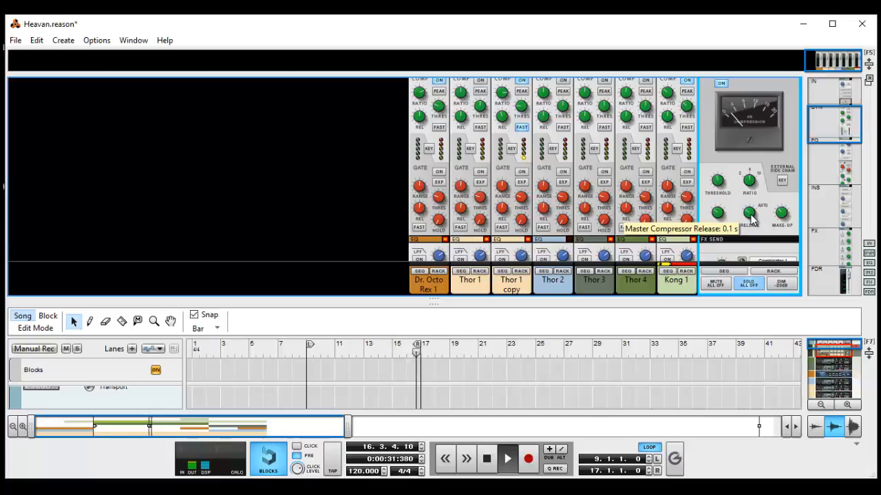
drag(751, 217, 760, 21)
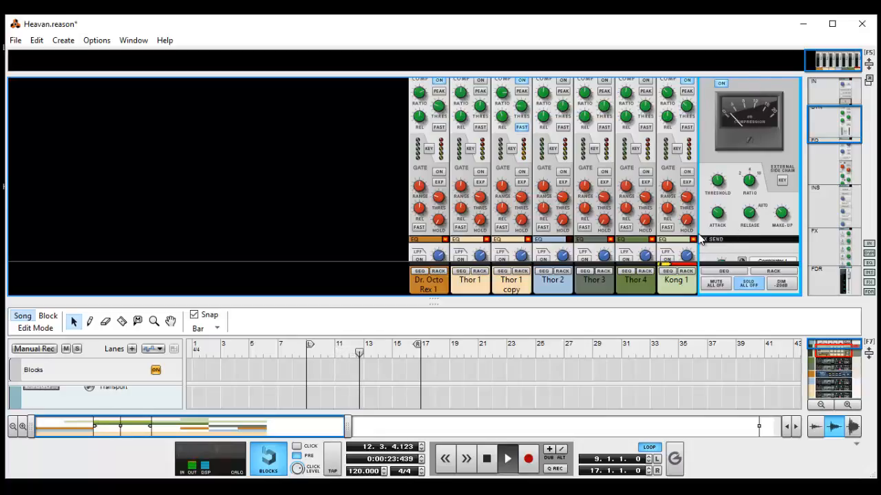
key(space)
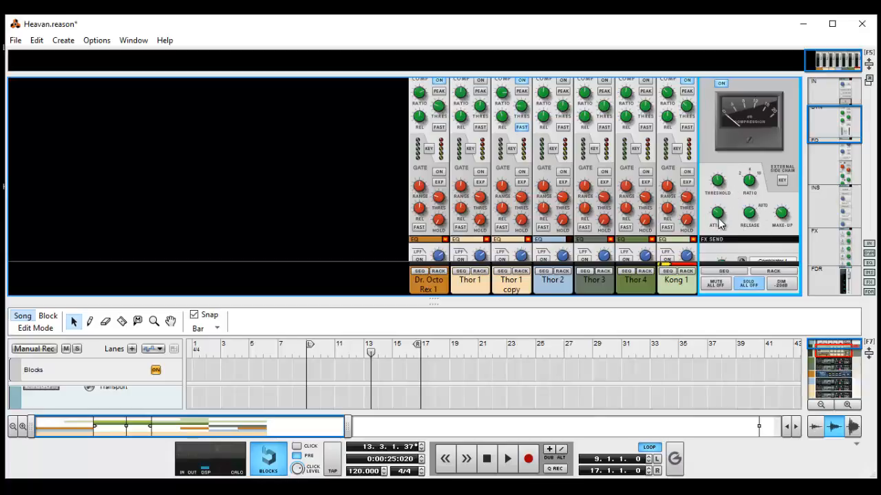
Replay the loop from bar 9, compare the Master Compressor's 0.3 ms attack with slower settings including 10.0 ms, and stop playback.
mouse_move(719, 224)
key(shift+Return)
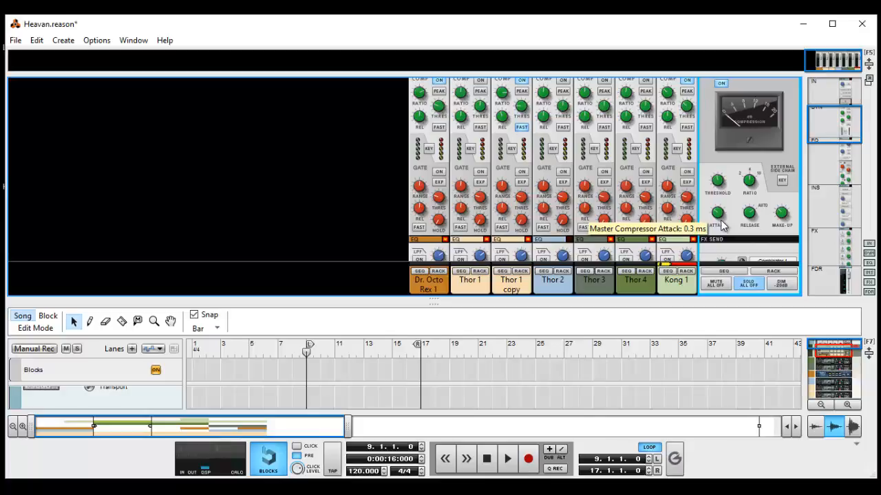
key(space)
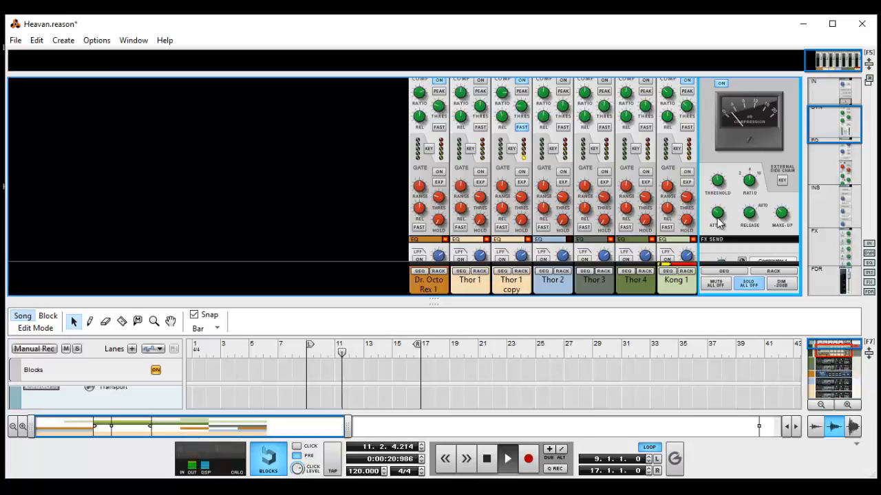
drag(718, 221, 715, 282)
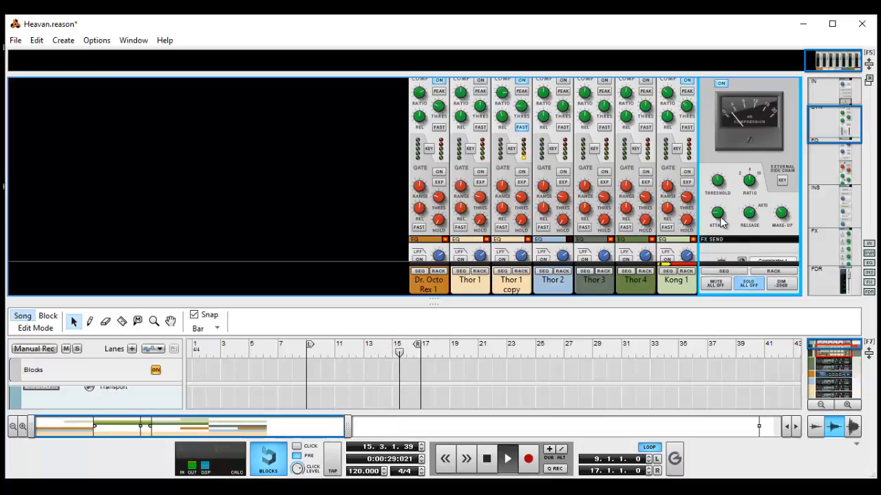
drag(718, 218, 714, 16)
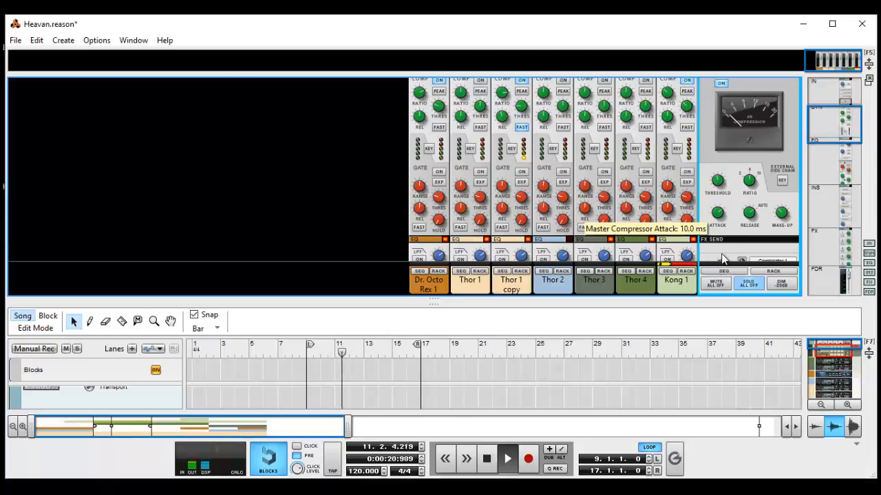
drag(723, 258, 722, 287)
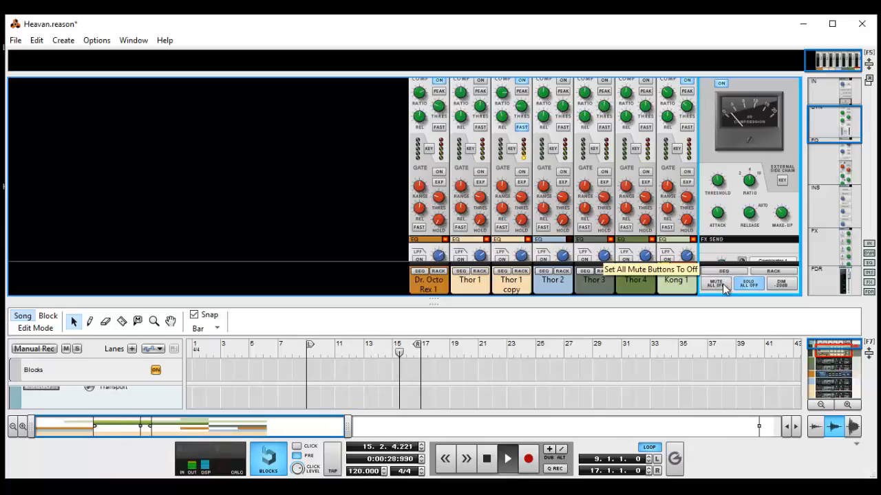
drag(726, 221, 712, 322)
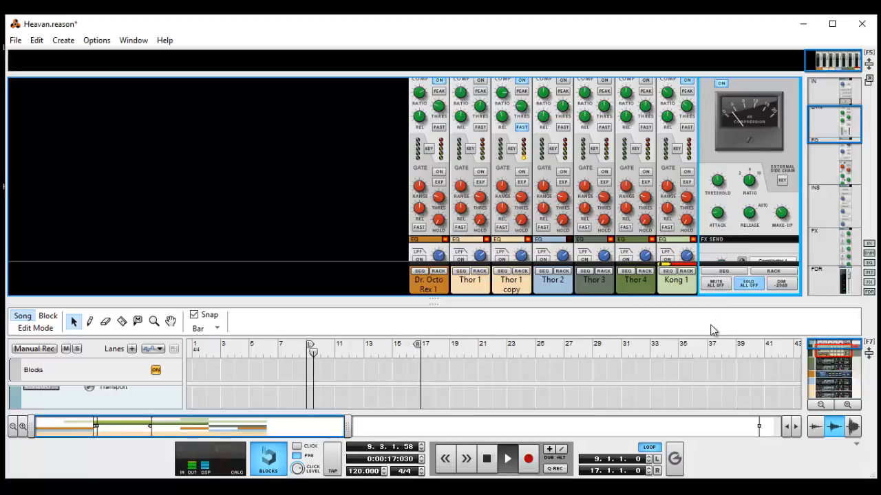
key(space)
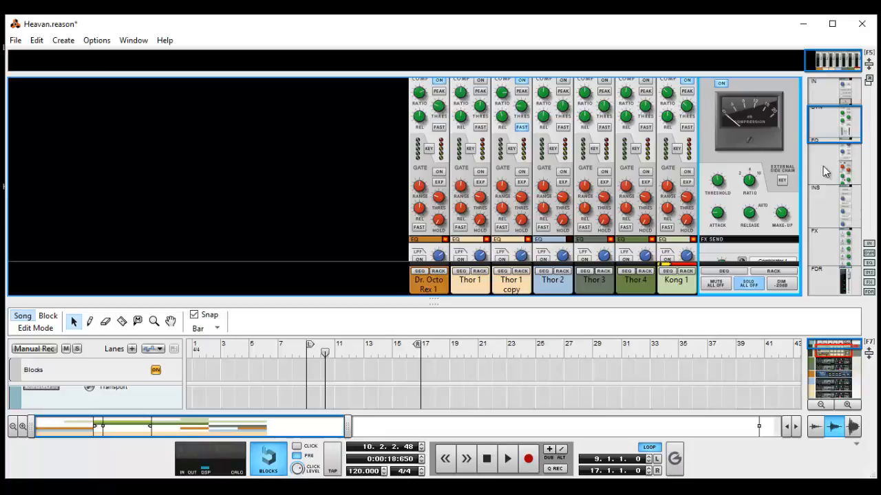
Open the master section's Output Protection insert effects for editing in the rack.
drag(825, 172, 803, 234)
scroll(798, 224, up, 1)
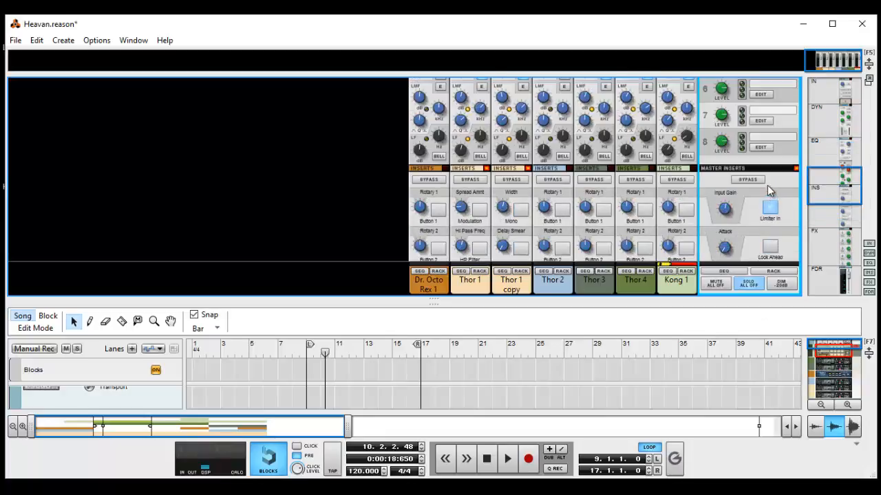
scroll(766, 191, down, 3)
scroll(768, 196, up, 2)
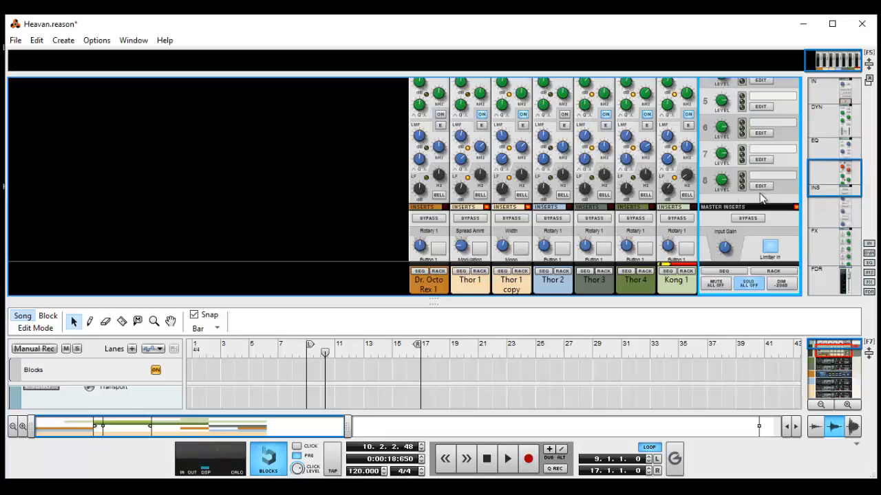
scroll(714, 219, down, 3)
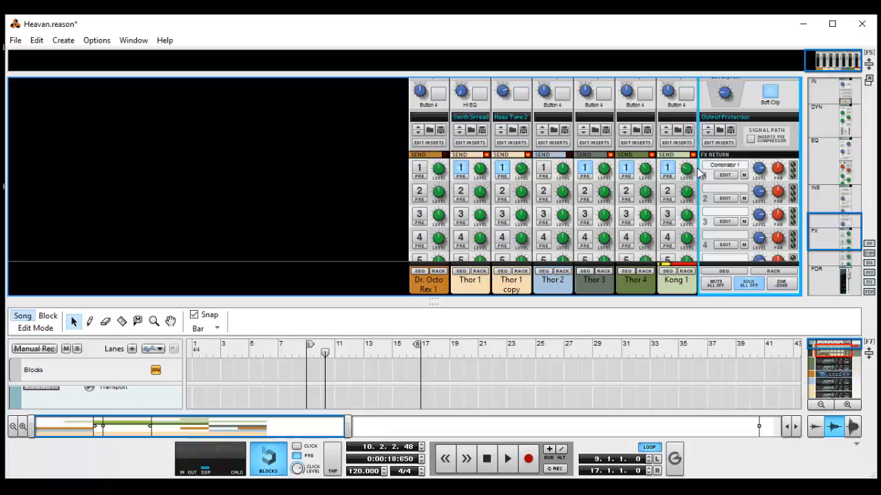
scroll(703, 177, down, 2)
scroll(704, 180, up, 2)
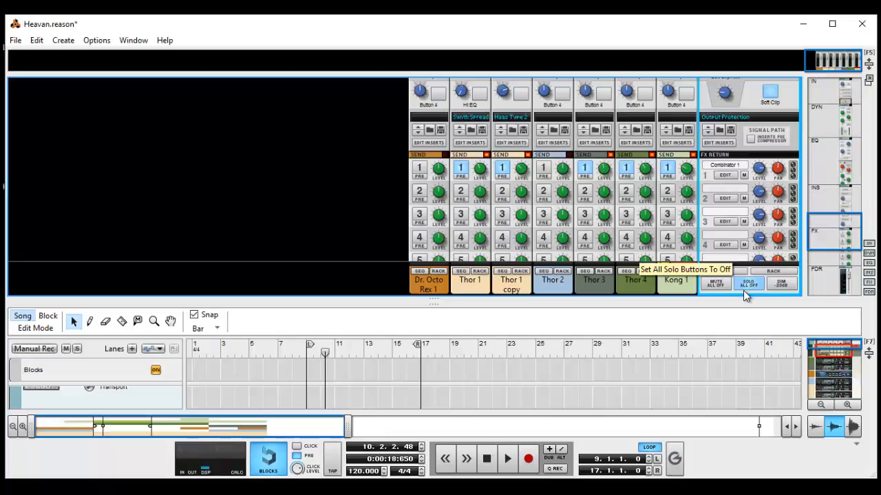
click(721, 143)
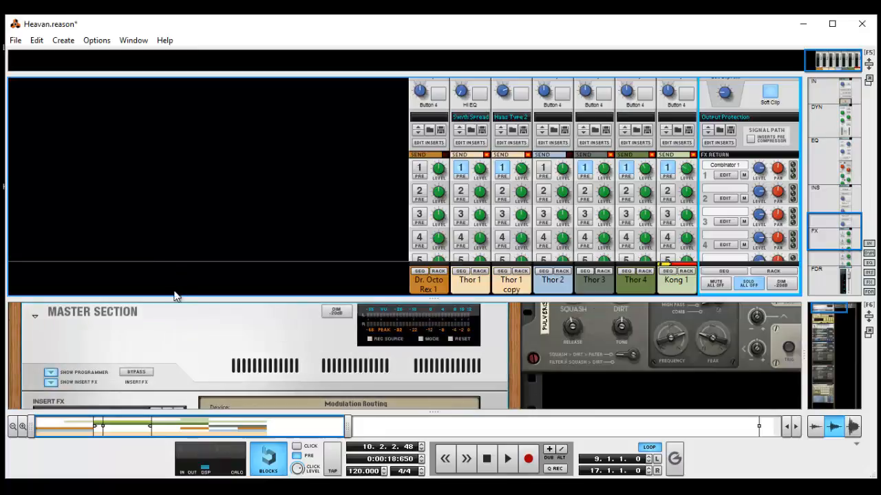
Enlarge the rack to examine the master insert's Maximizer, Equalizer and Stereo Imager, and expand the mixer area again.
drag(170, 296, 186, 162)
scroll(166, 355, down, 6)
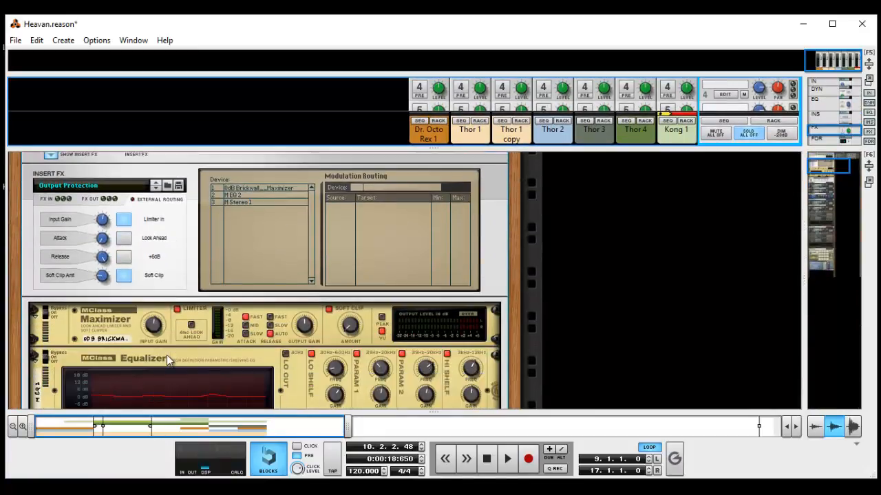
scroll(72, 299, up, 1)
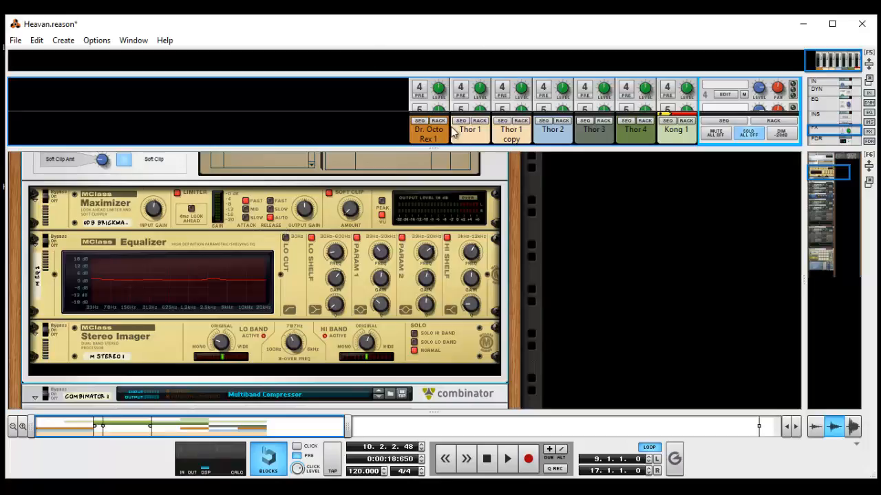
drag(438, 148, 405, 421)
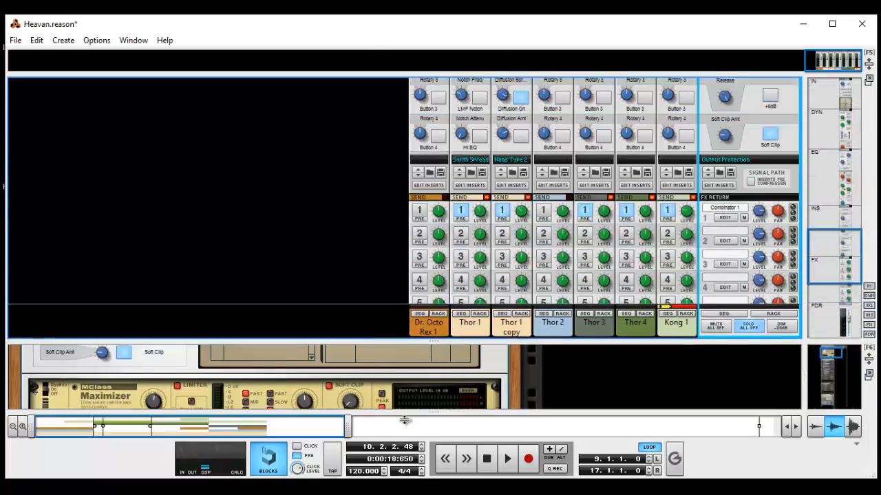